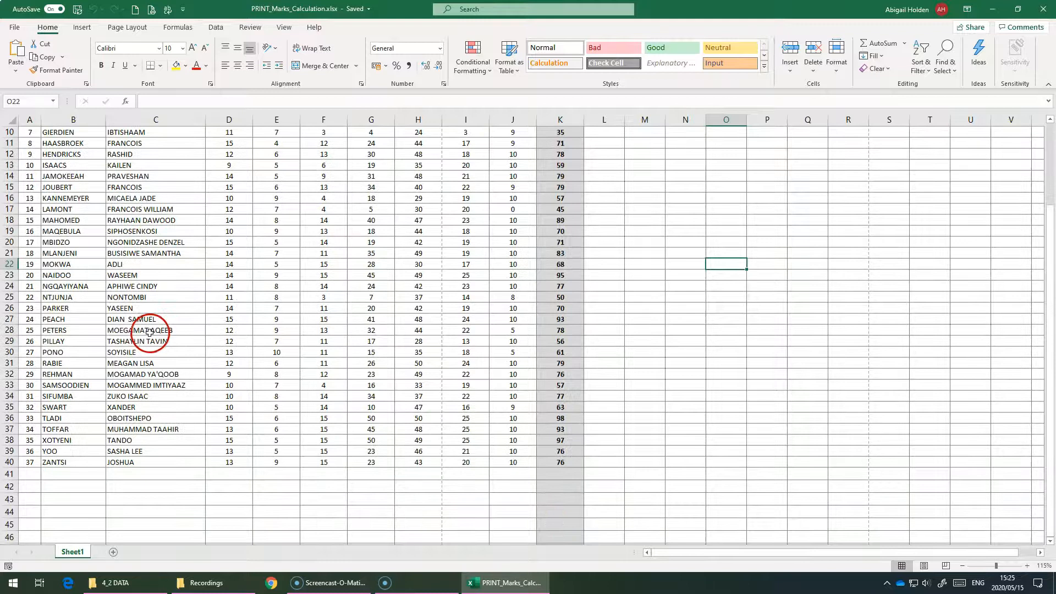
- Preview the printout of the marks sheet, check both pages, and return to the worksheet
scroll(140, 316, up, 4)
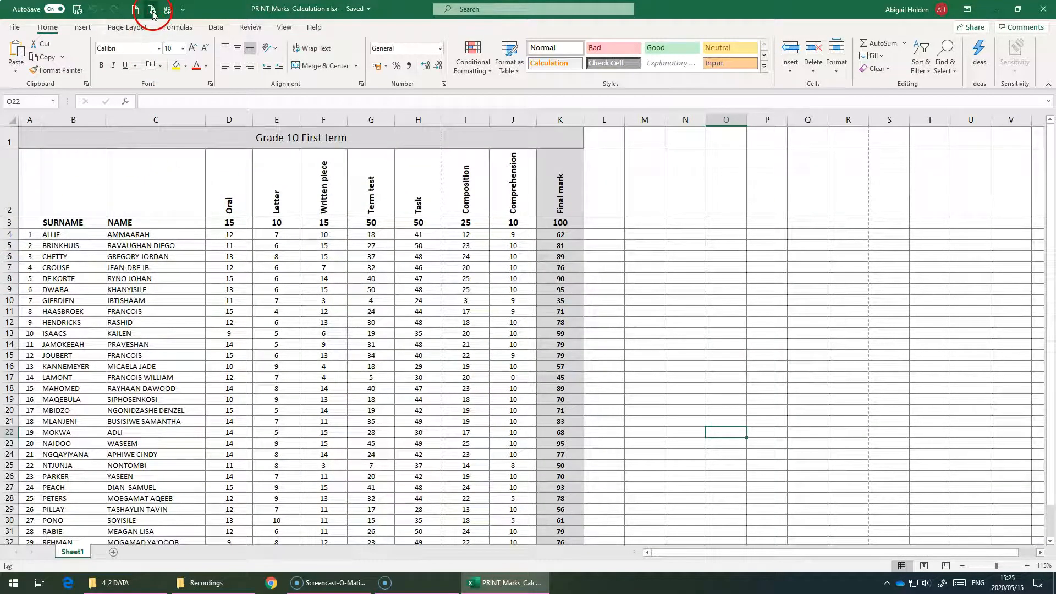
click(153, 11)
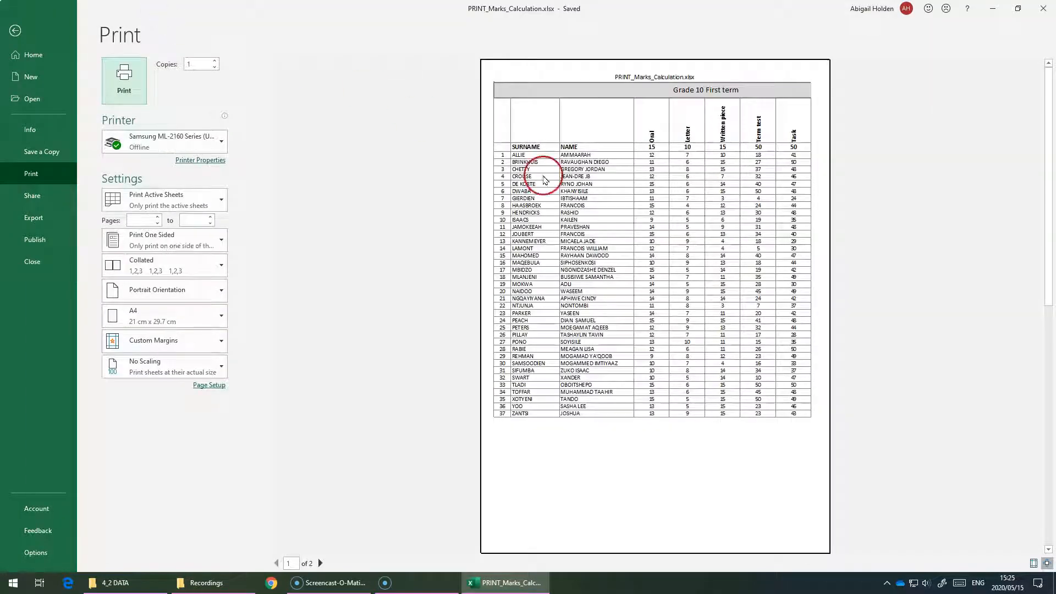
scroll(584, 433, down, 1)
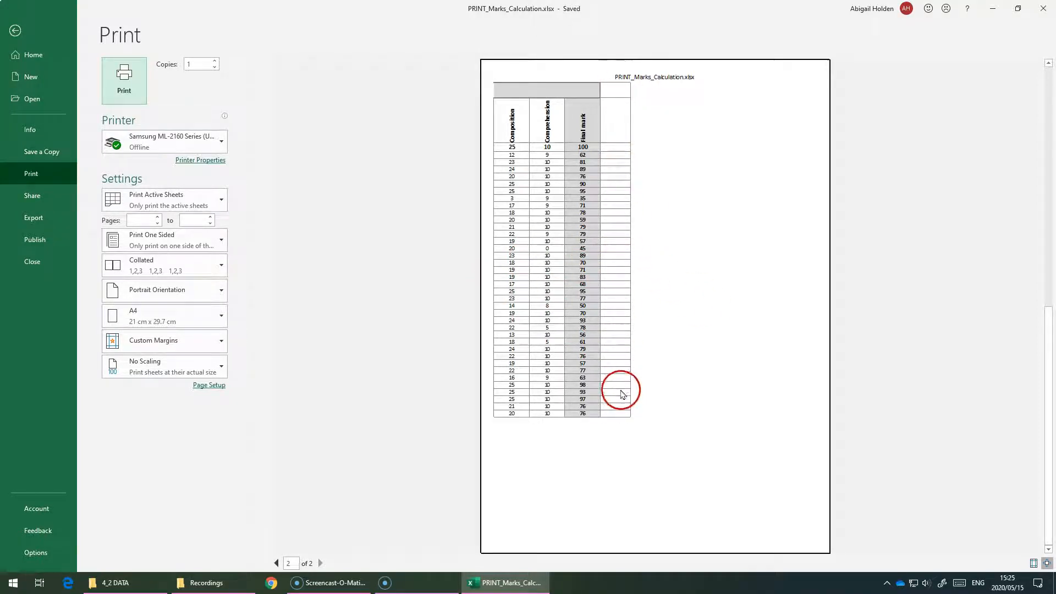
scroll(619, 360, up, 1)
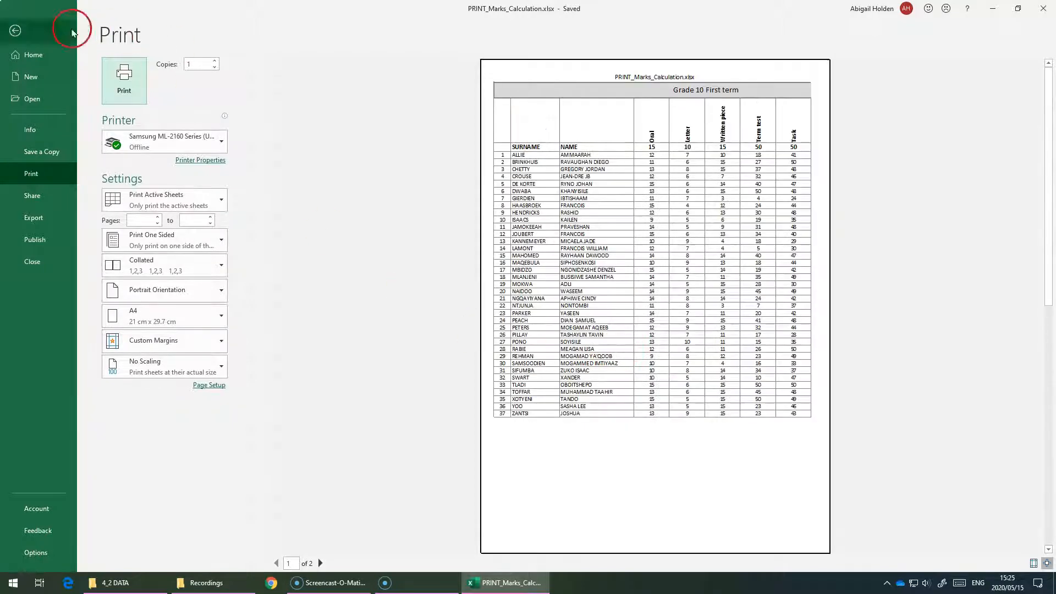
click(14, 26)
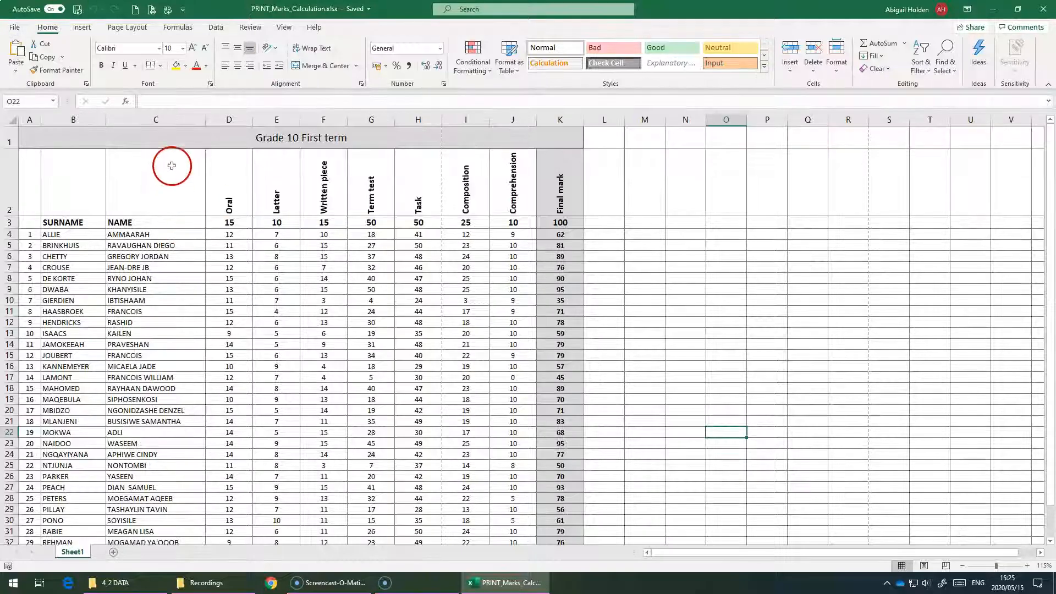
- Review the page layout options and the sheet's print settings, returning to the worksheet
click(132, 27)
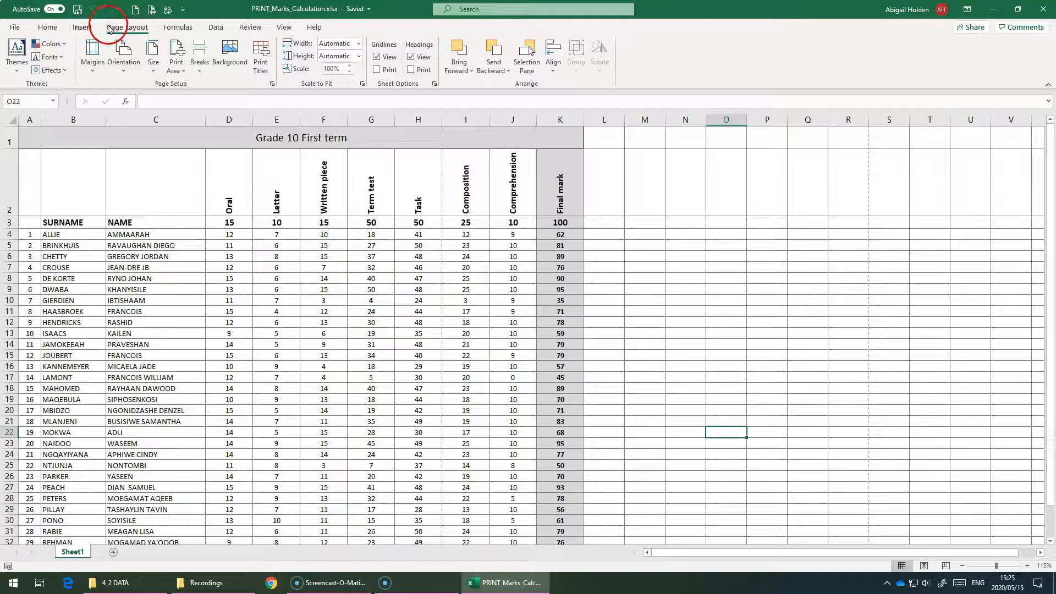
click(14, 27)
click(30, 173)
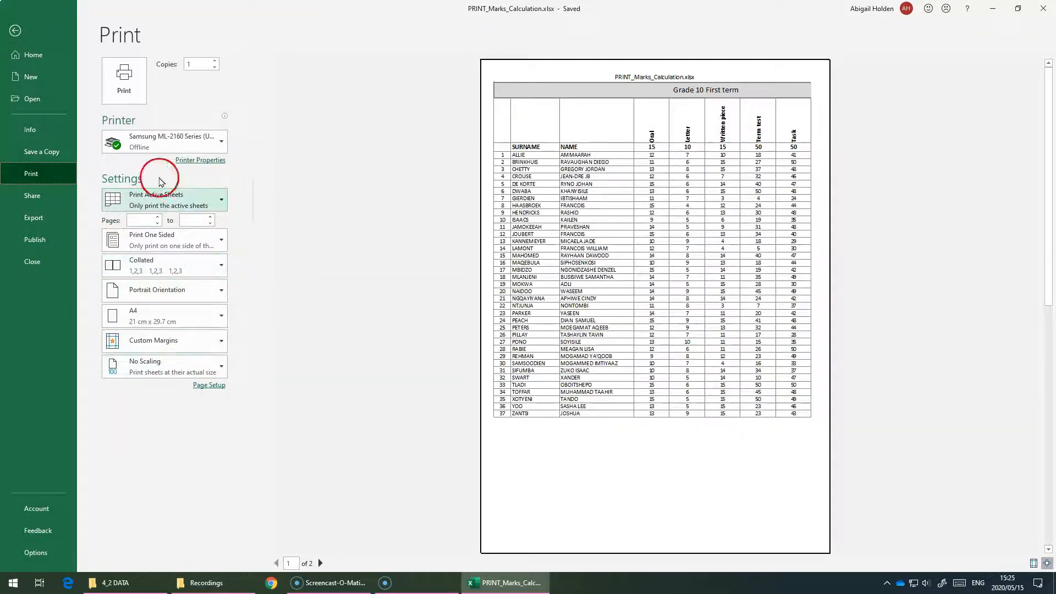
click(23, 39)
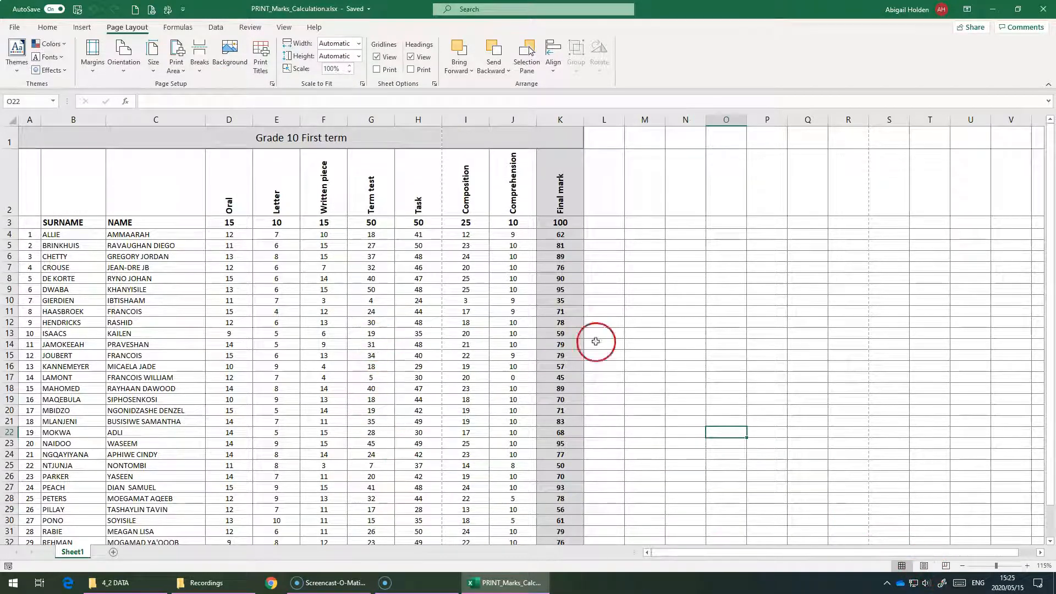
- Show the sheet in Page Layout view and examine its header sections and footer
click(924, 567)
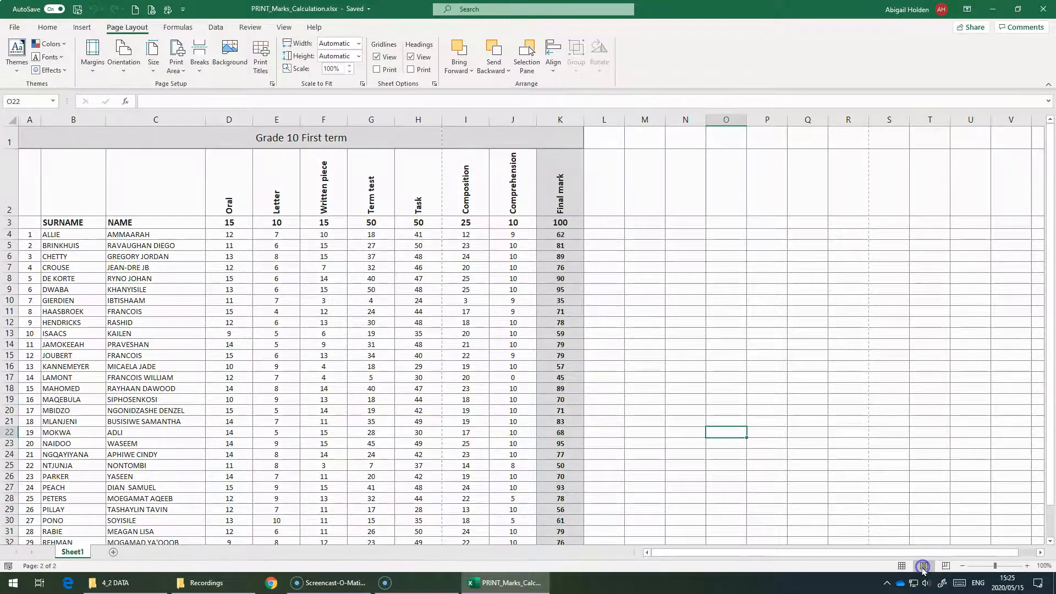
click(307, 179)
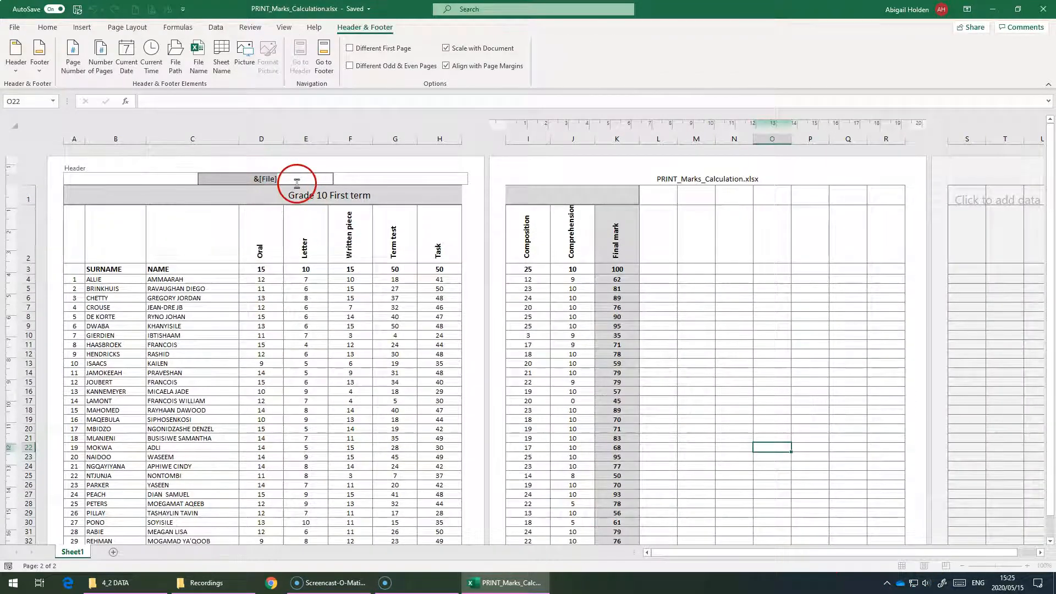
click(375, 181)
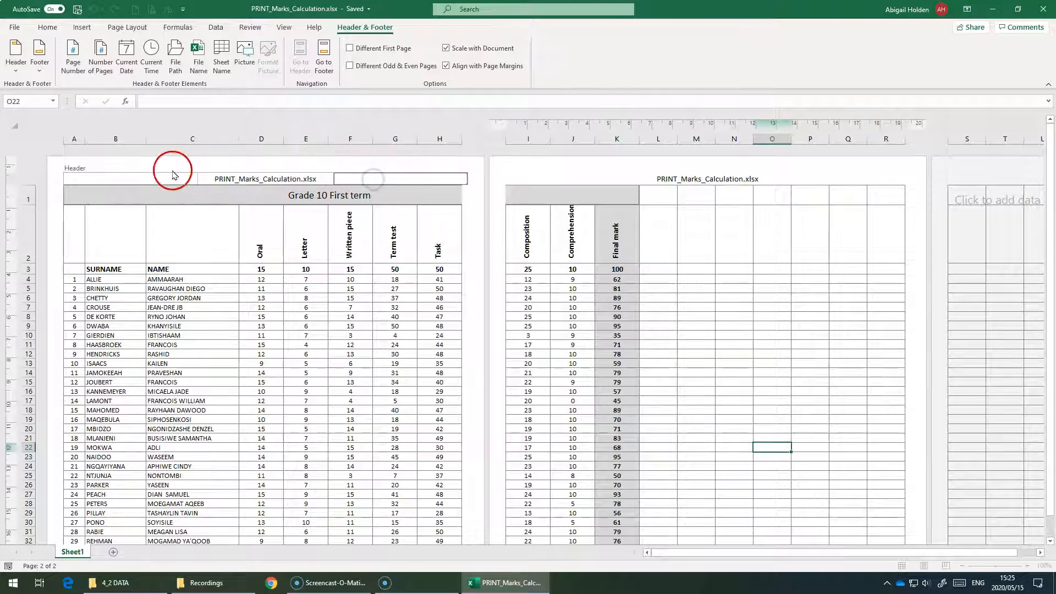
click(142, 175)
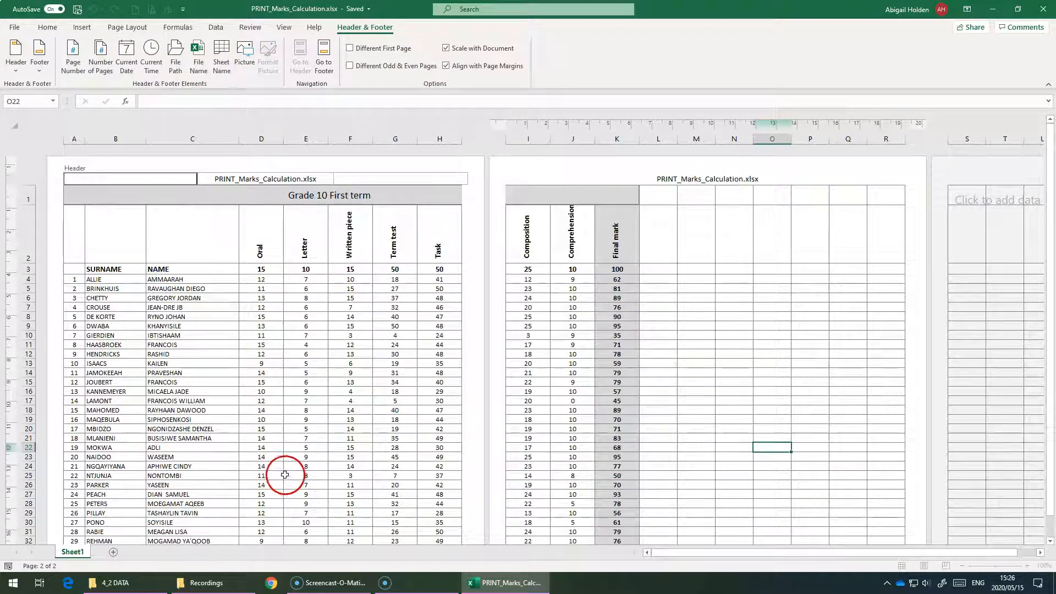
click(322, 67)
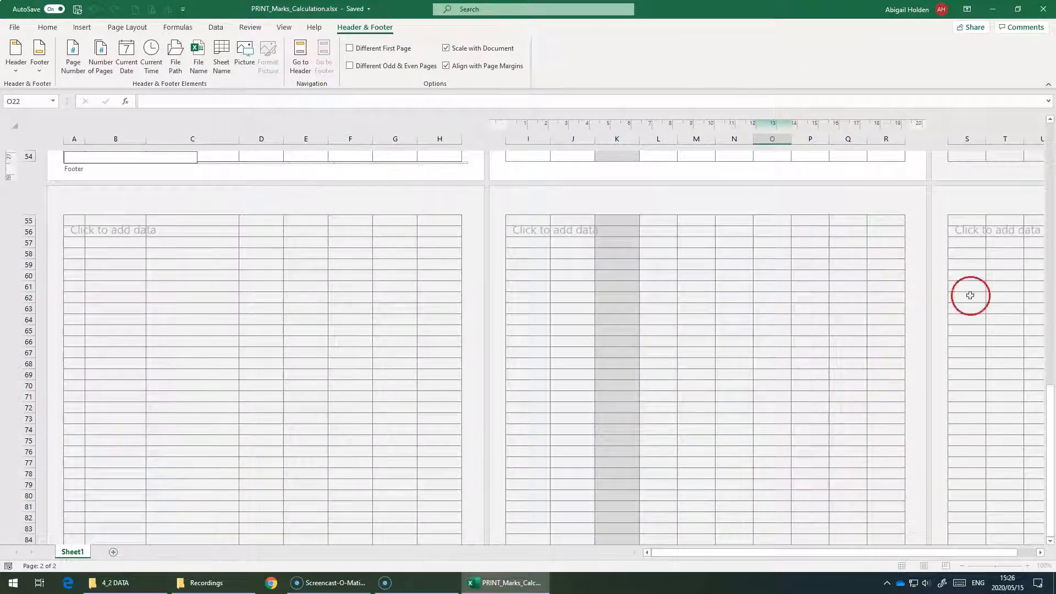
click(1052, 160)
- In Page Break Preview, shrink the print area so it ends at column K, excluding the empty column L
click(948, 567)
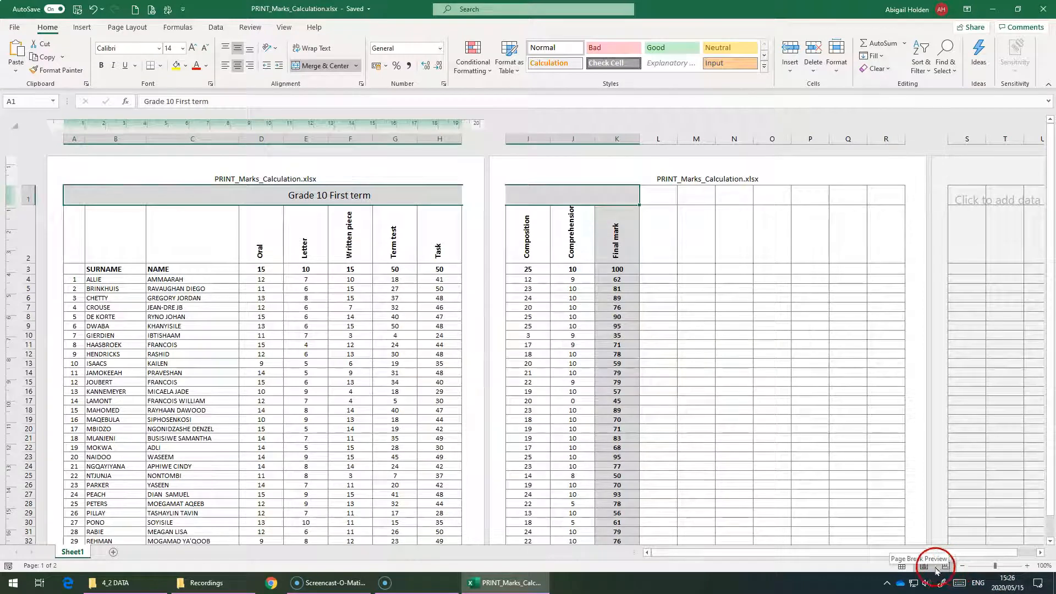
click(945, 567)
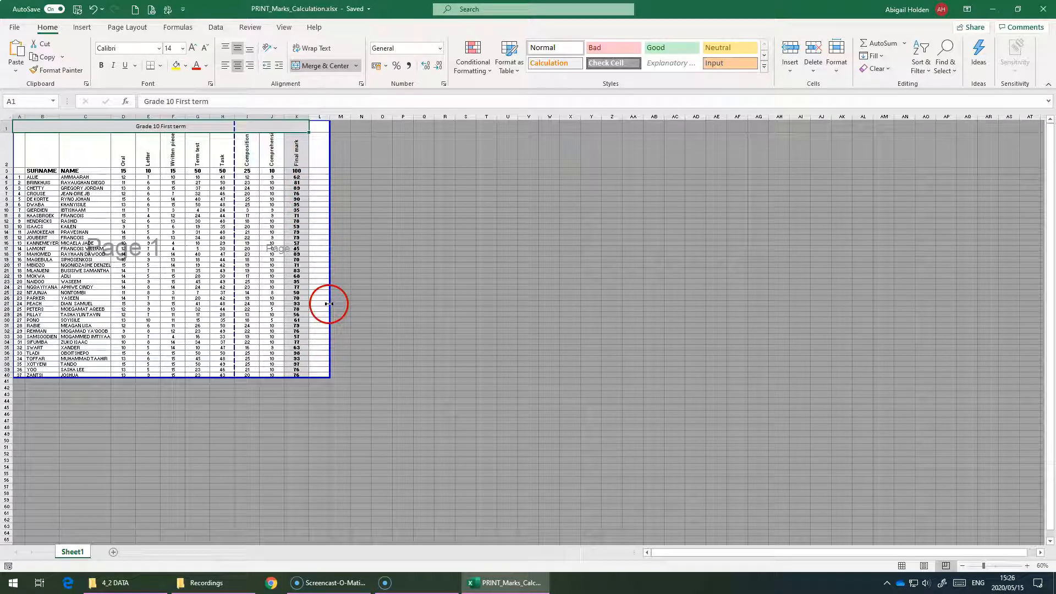
drag(329, 303, 310, 300)
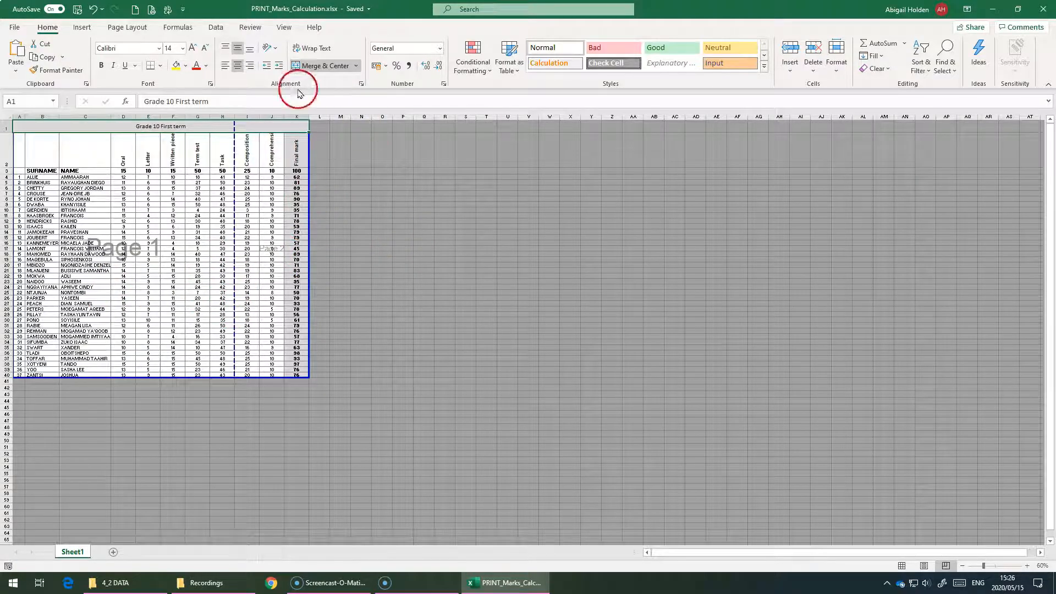
- Review the margin presets without changing them and set the page orientation to Landscape
click(127, 27)
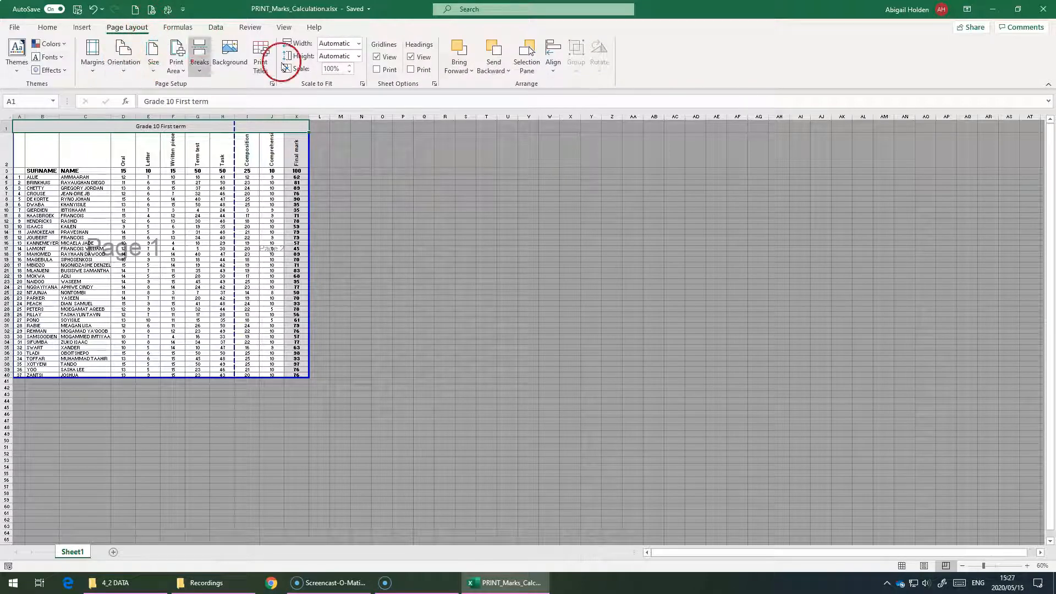
click(91, 69)
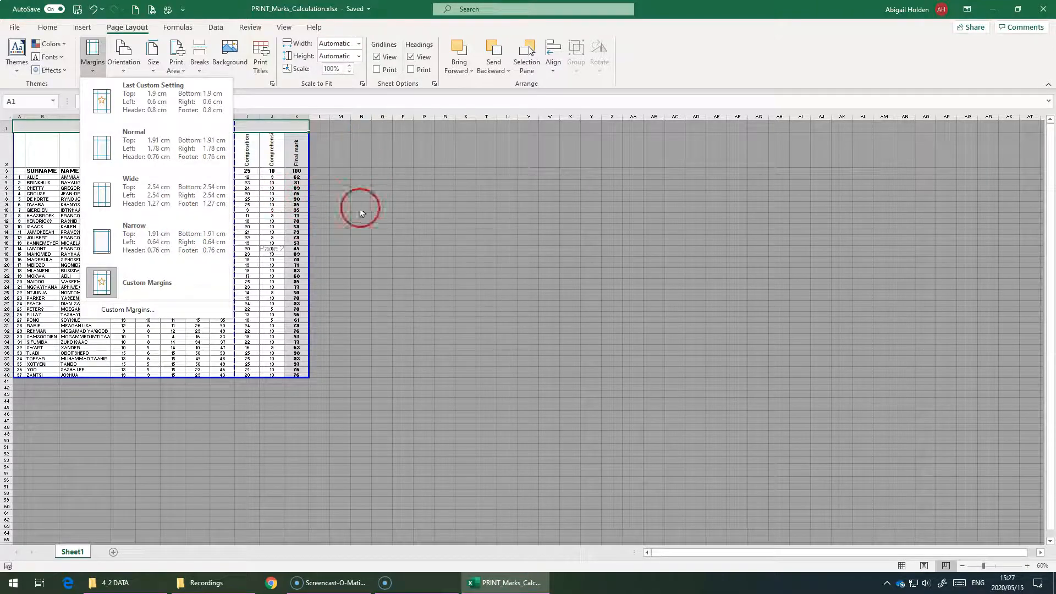
click(381, 179)
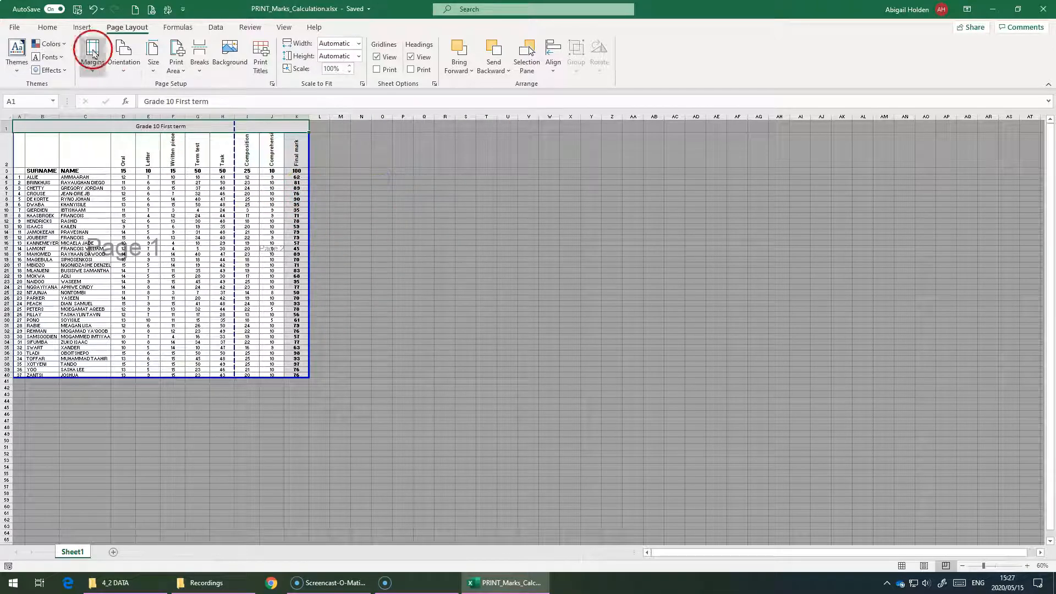
click(131, 58)
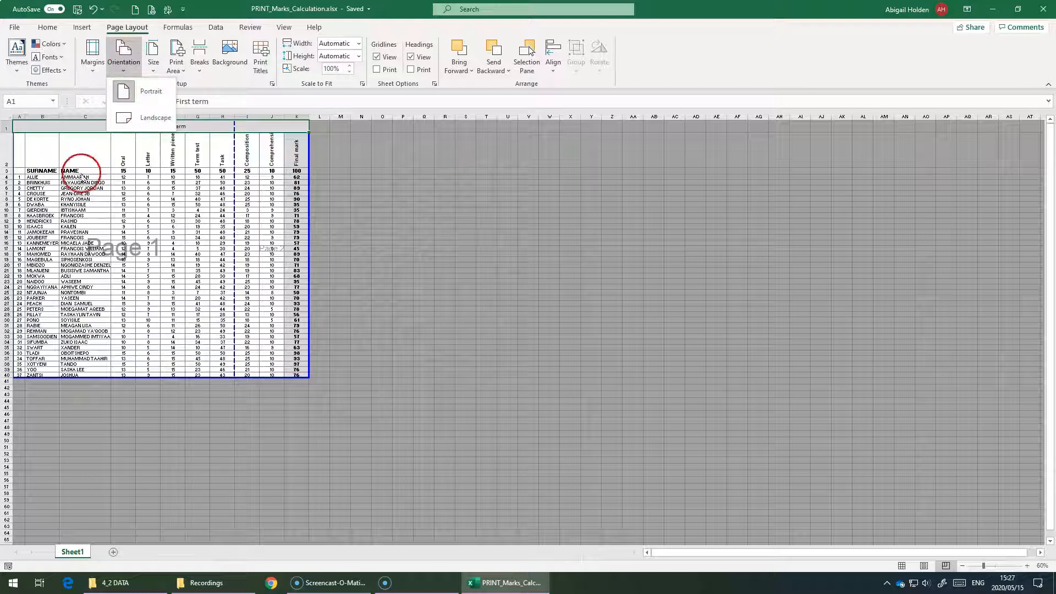
click(135, 119)
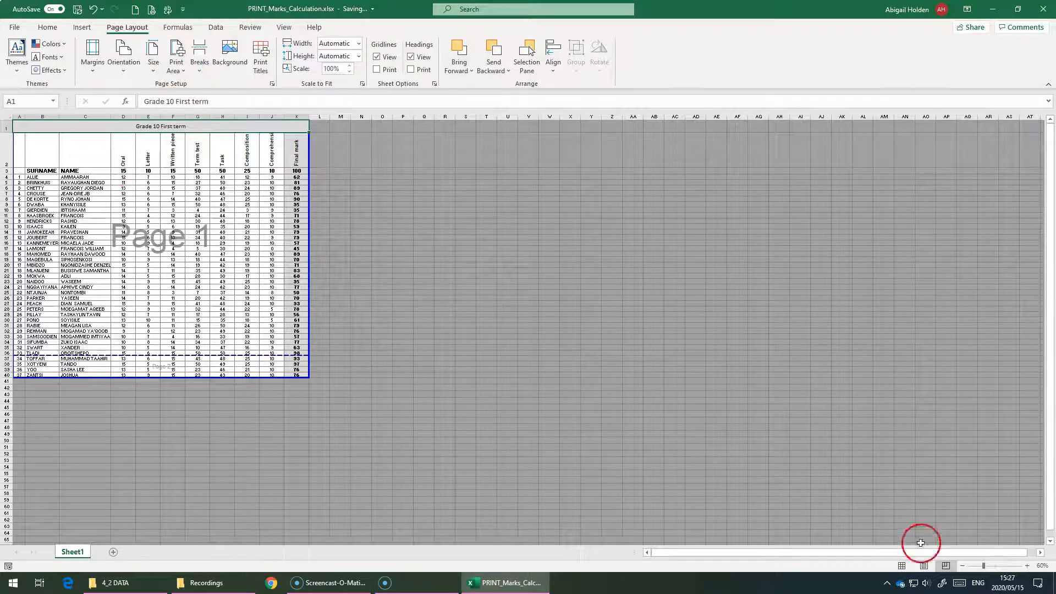
- In Normal view, select the marks table A1:K40 and review the options for setting or clearing the print area
click(903, 567)
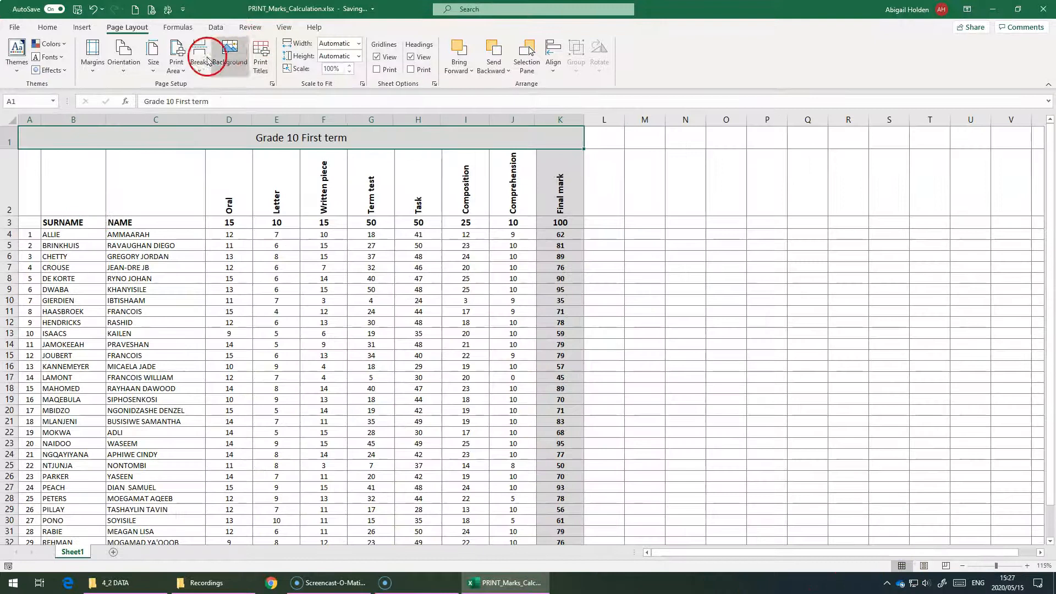
click(175, 71)
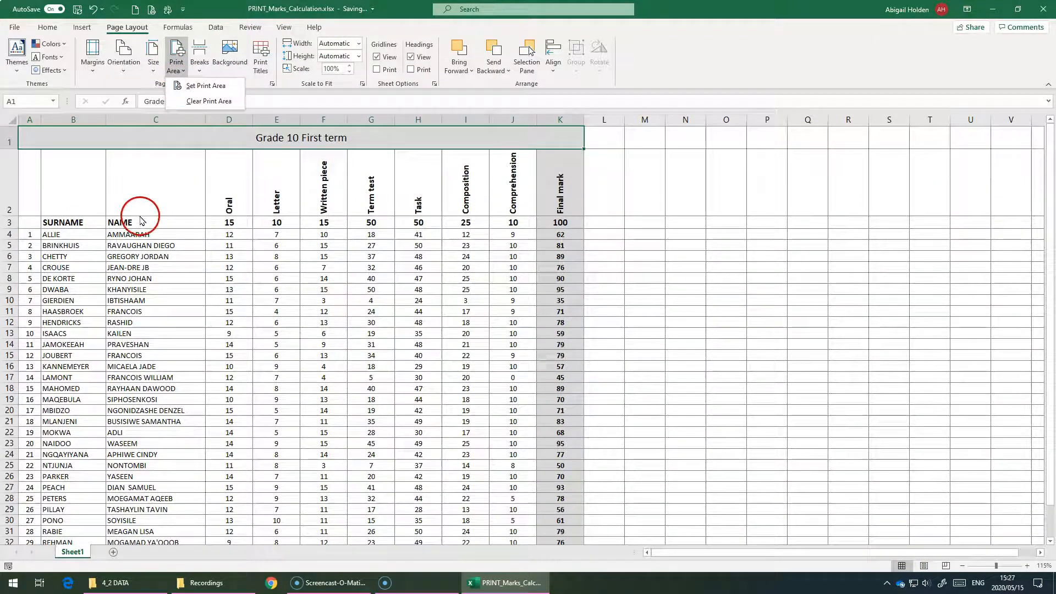
click(140, 214)
drag(104, 136, 143, 521)
click(176, 61)
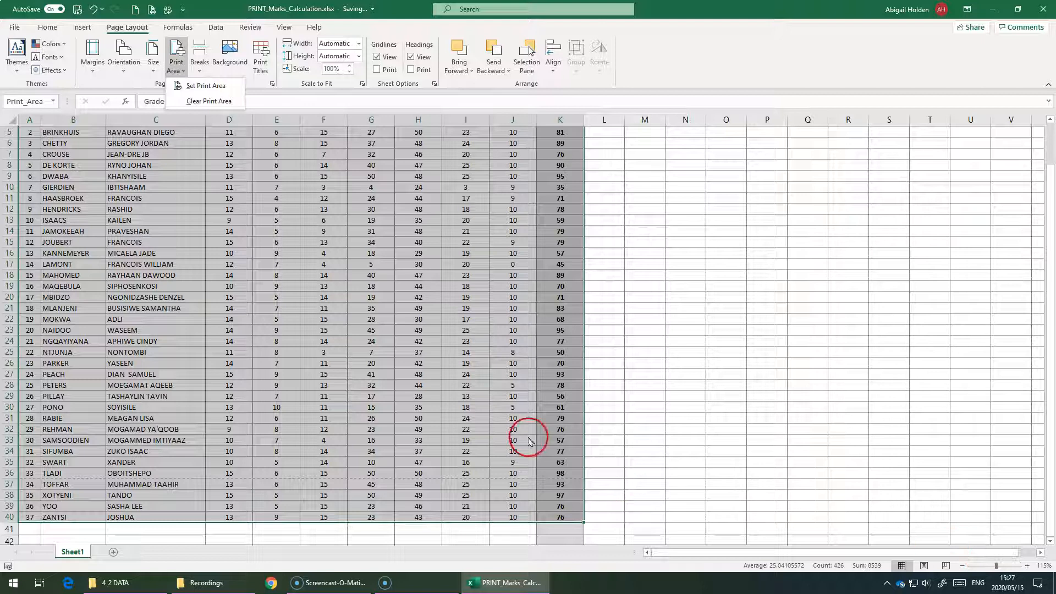
click(264, 201)
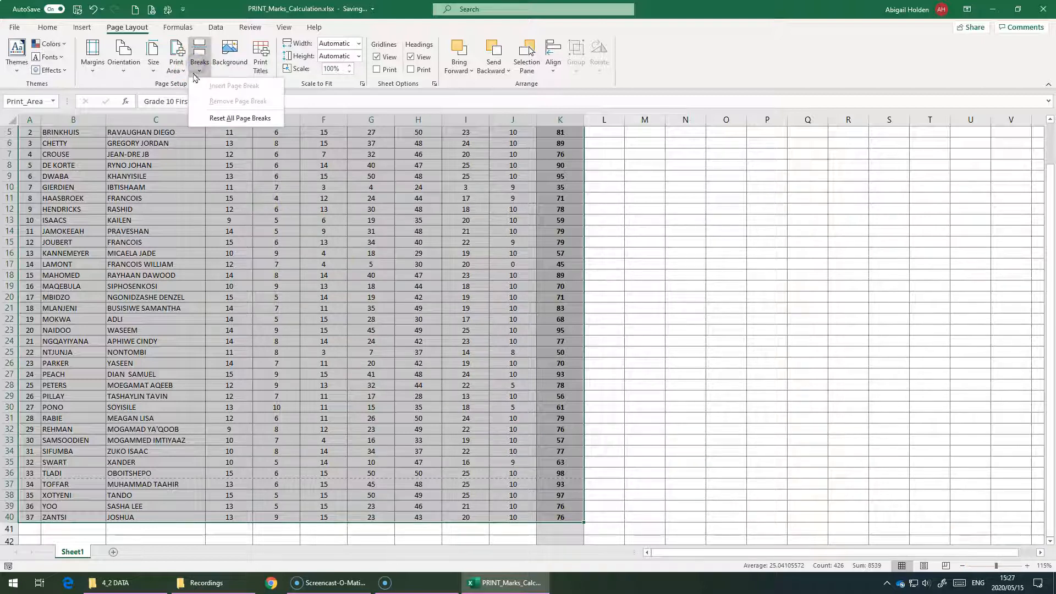
- Review the page break options at cell A32, move the horizontal page break to just below row 33, and return to Normal view
click(63, 438)
click(37, 430)
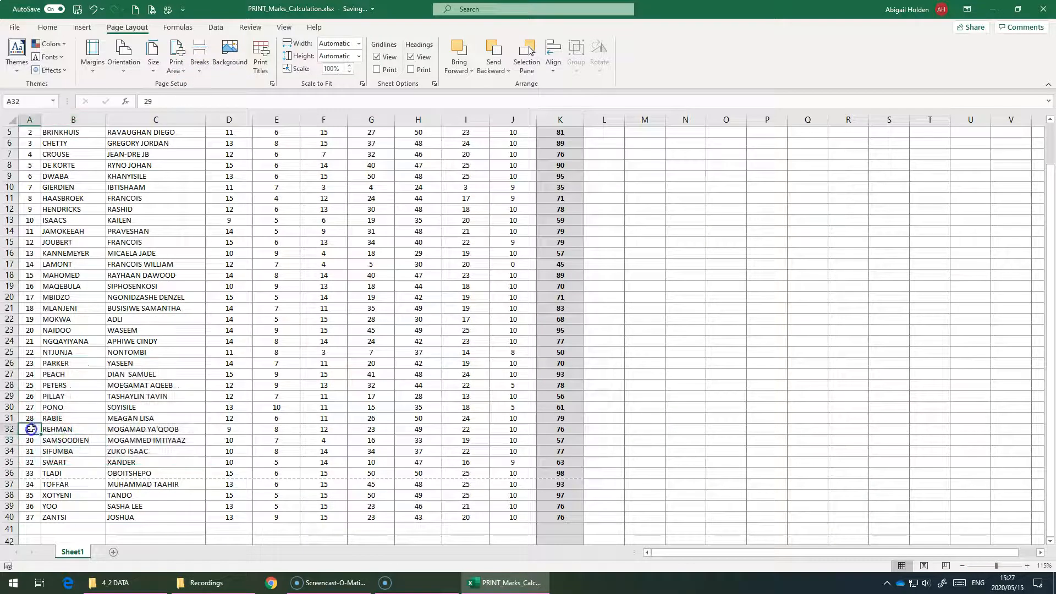
click(199, 58)
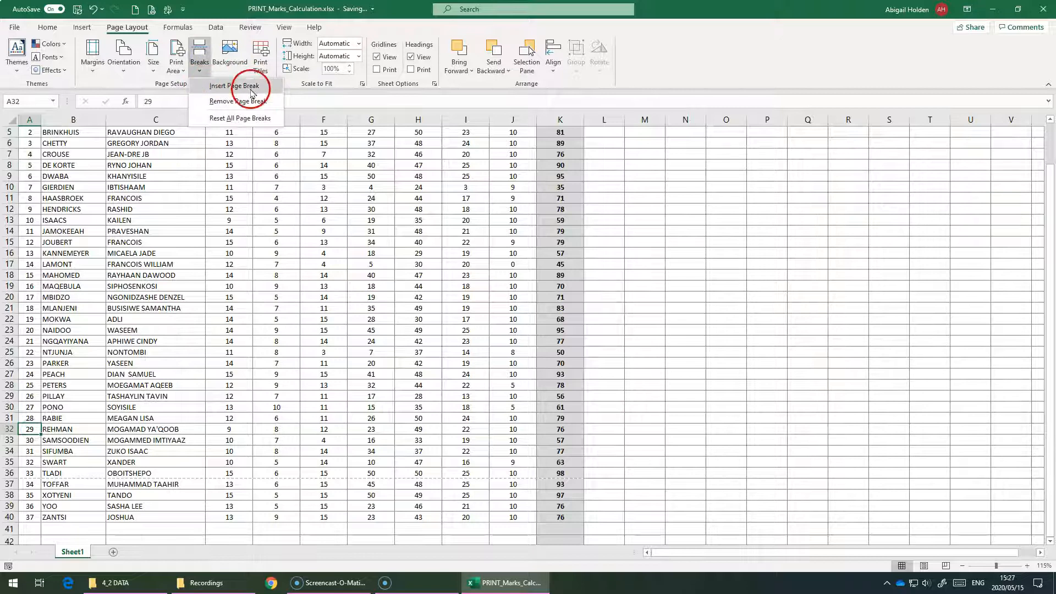
click(946, 565)
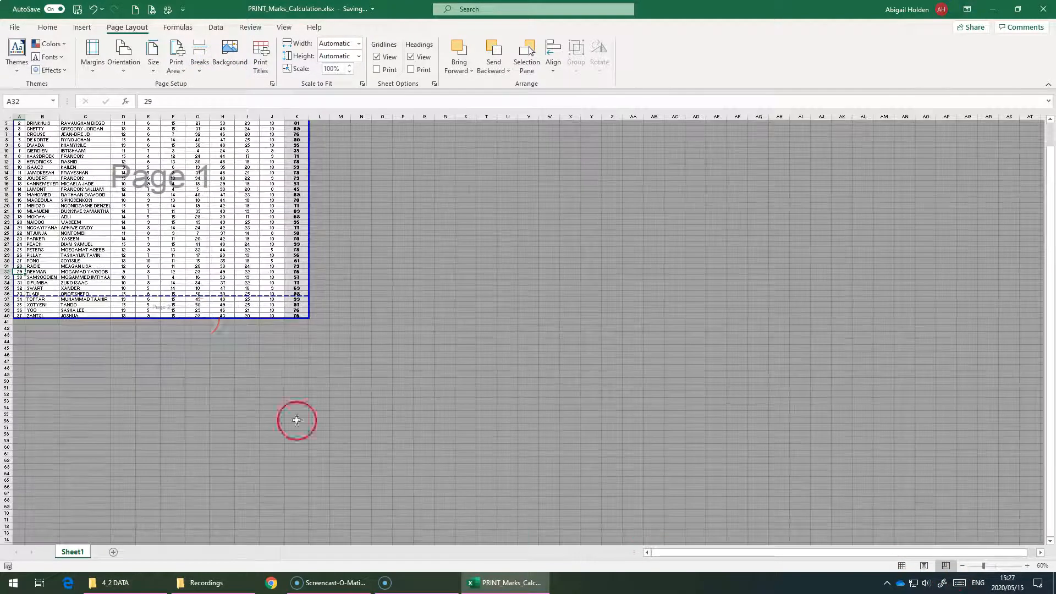
drag(183, 296, 177, 280)
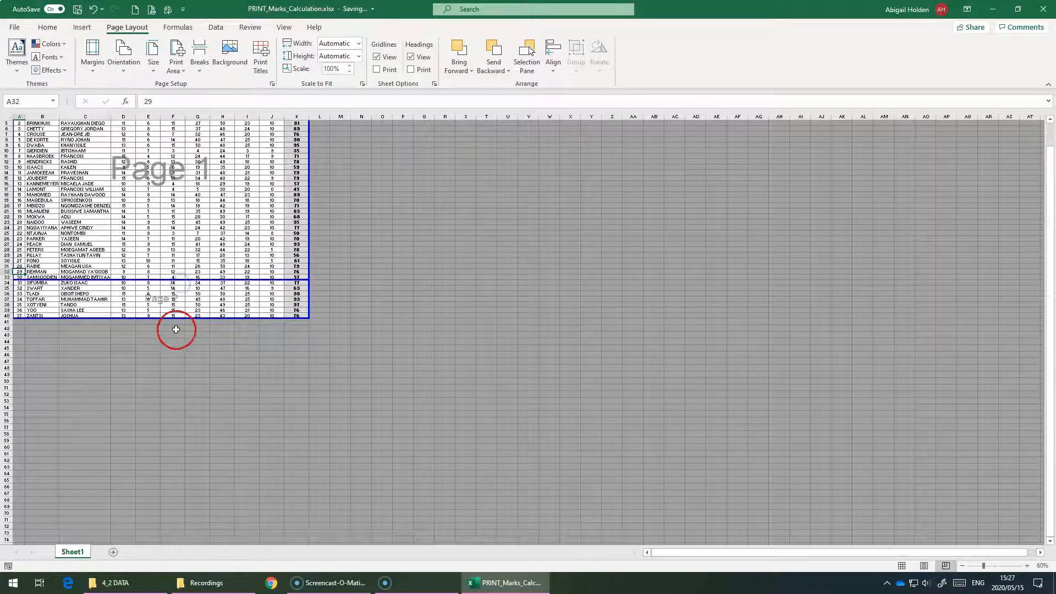
click(898, 567)
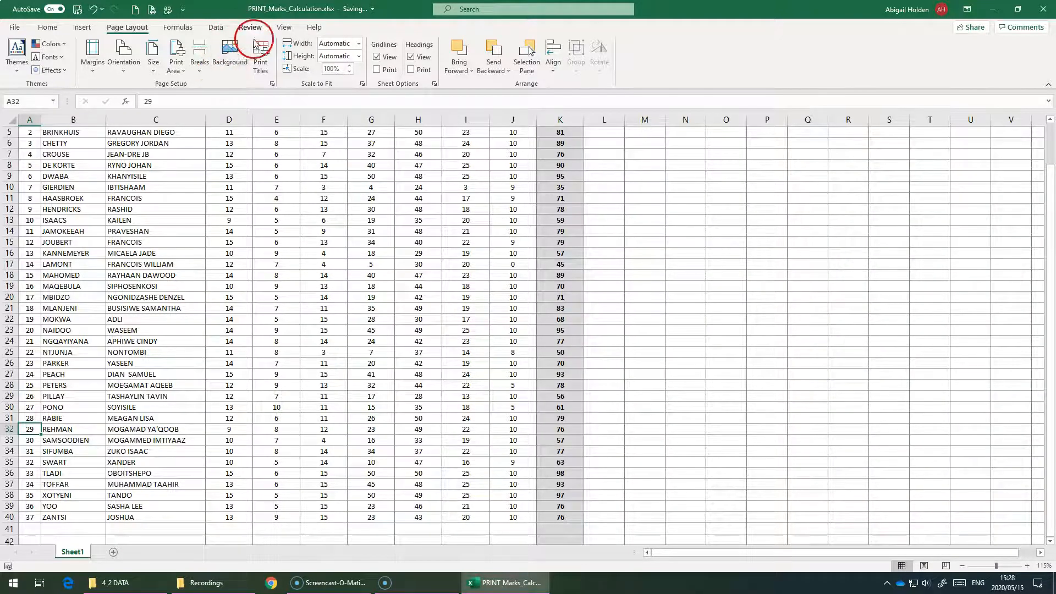
- In Page Setup, review the page options and centre the printout on the page horizontally and vertically
scroll(277, 134, up, 2)
click(279, 143)
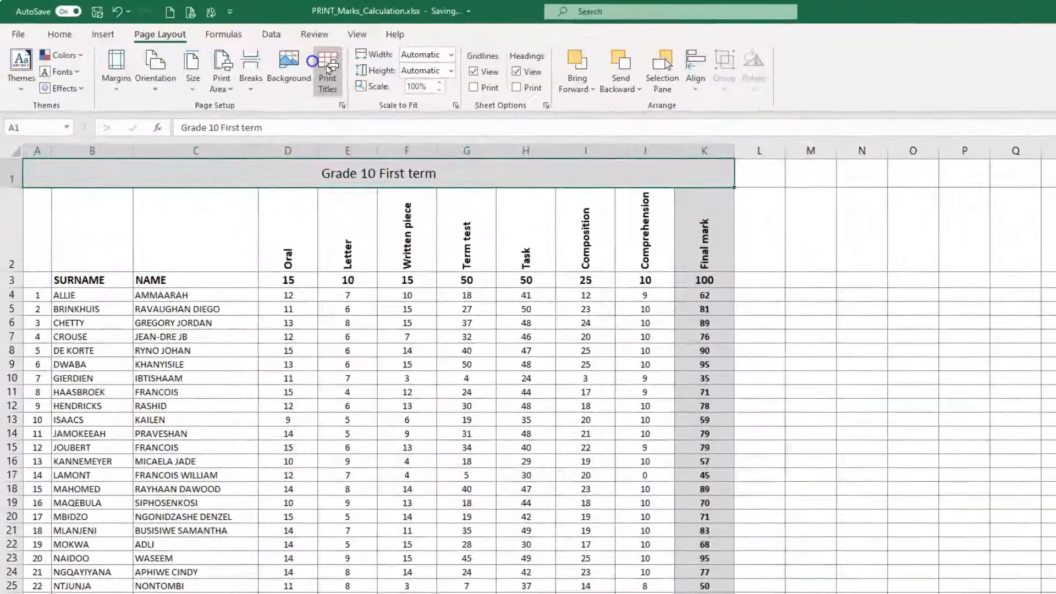
click(257, 57)
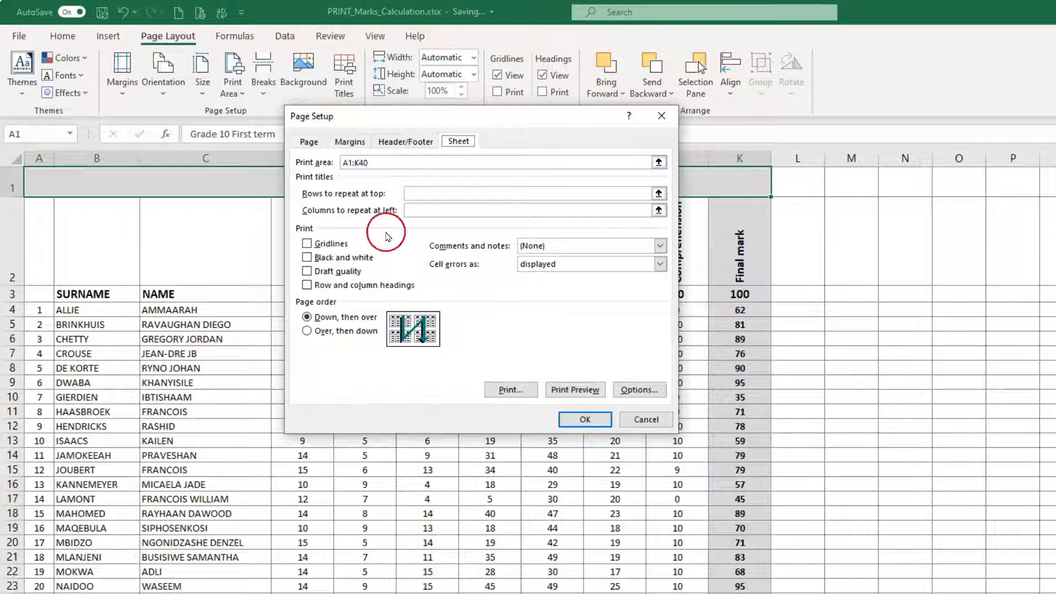
click(307, 141)
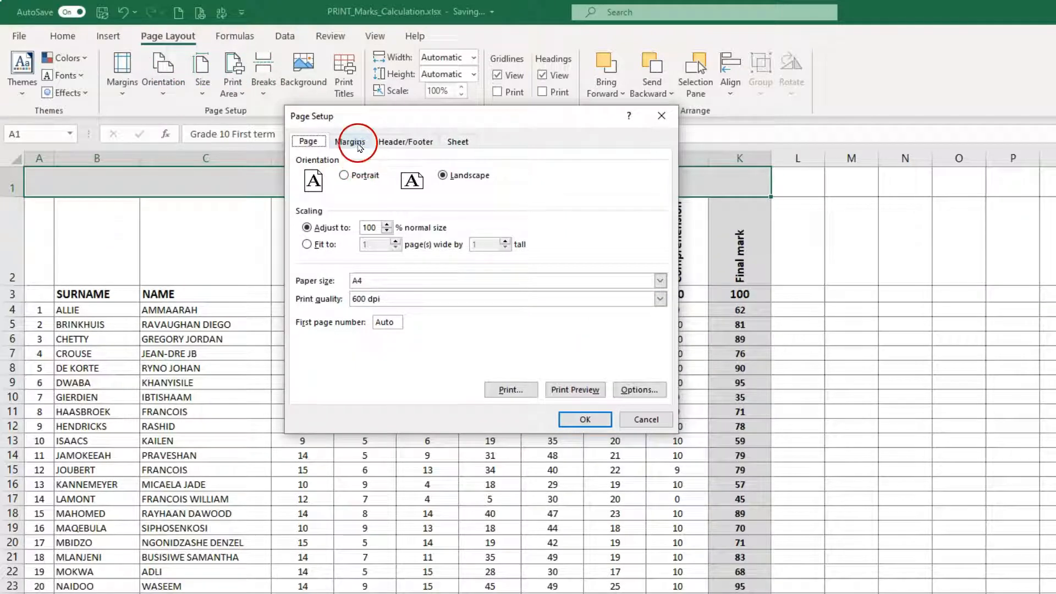
click(350, 142)
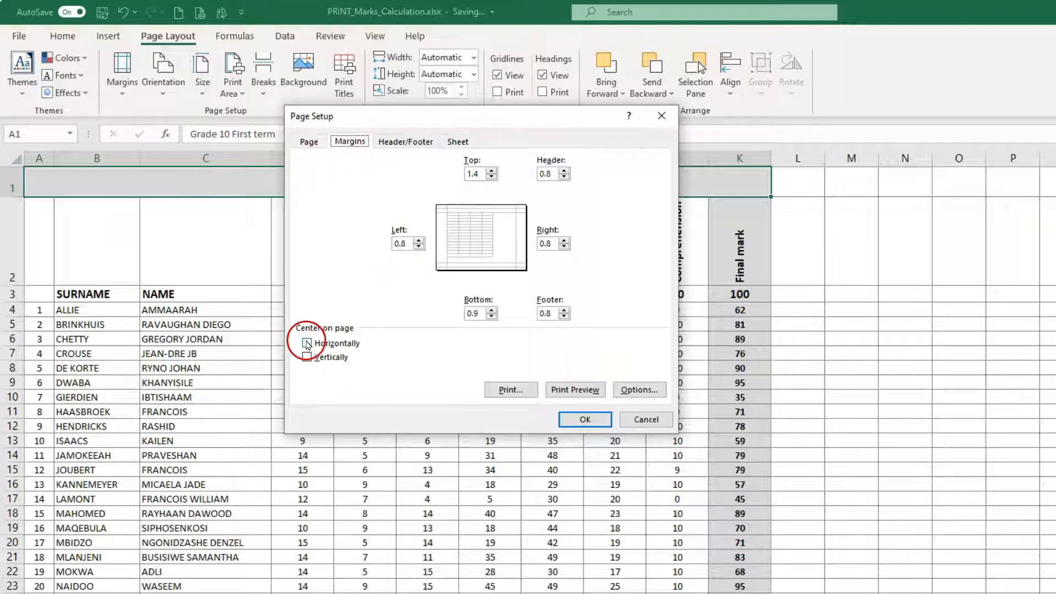
click(308, 358)
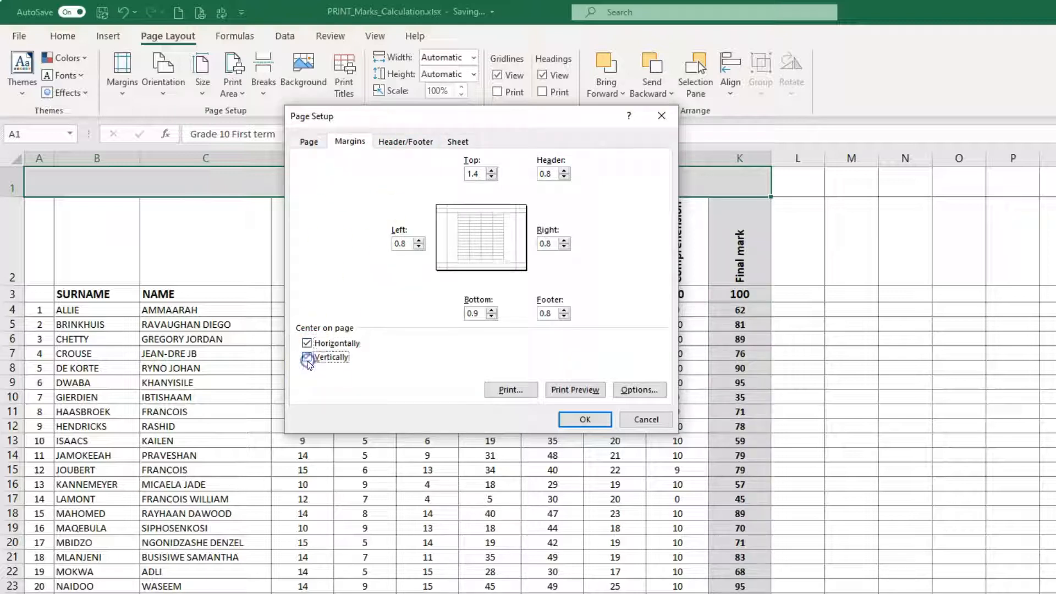
- Centre the printout on the page horizontally only, and look over the header and footer settings
click(307, 357)
click(307, 343)
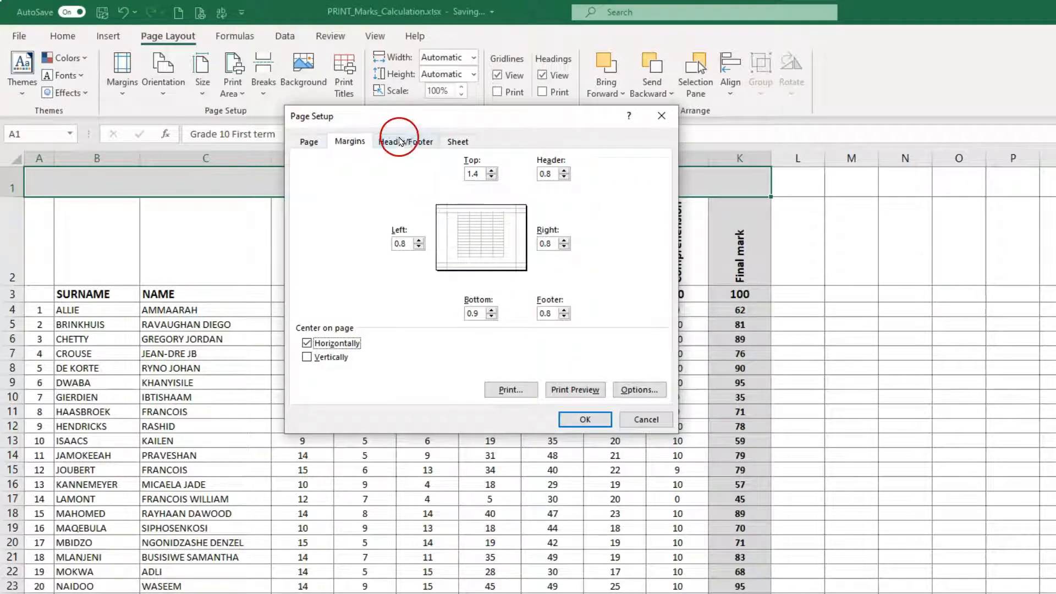
click(394, 142)
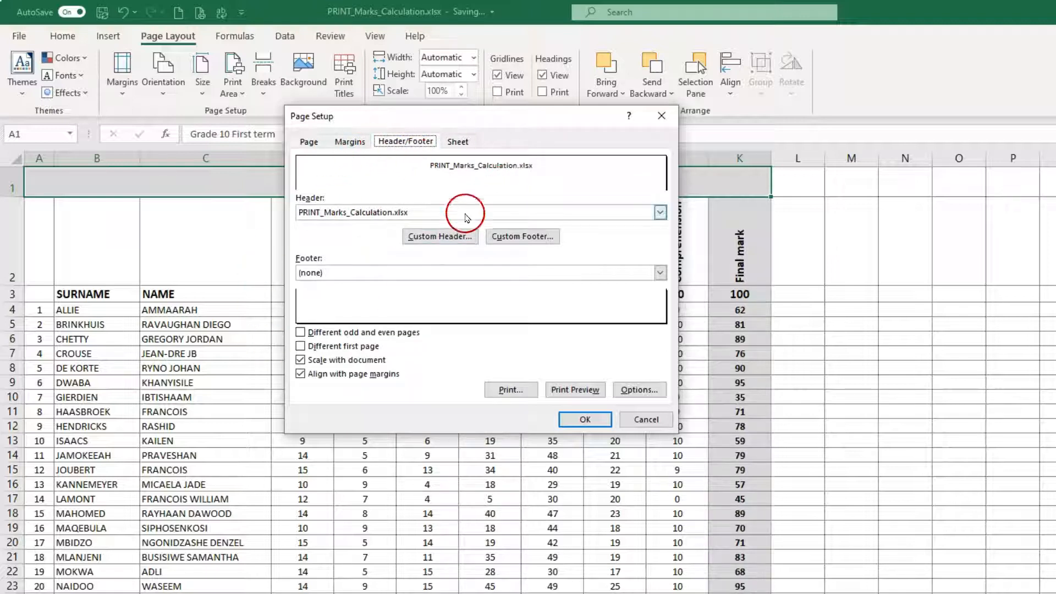
- Set rows 2 to 3 ($2:$3) as print titles repeated at the top of every page and apply the Page Setup settings
click(456, 142)
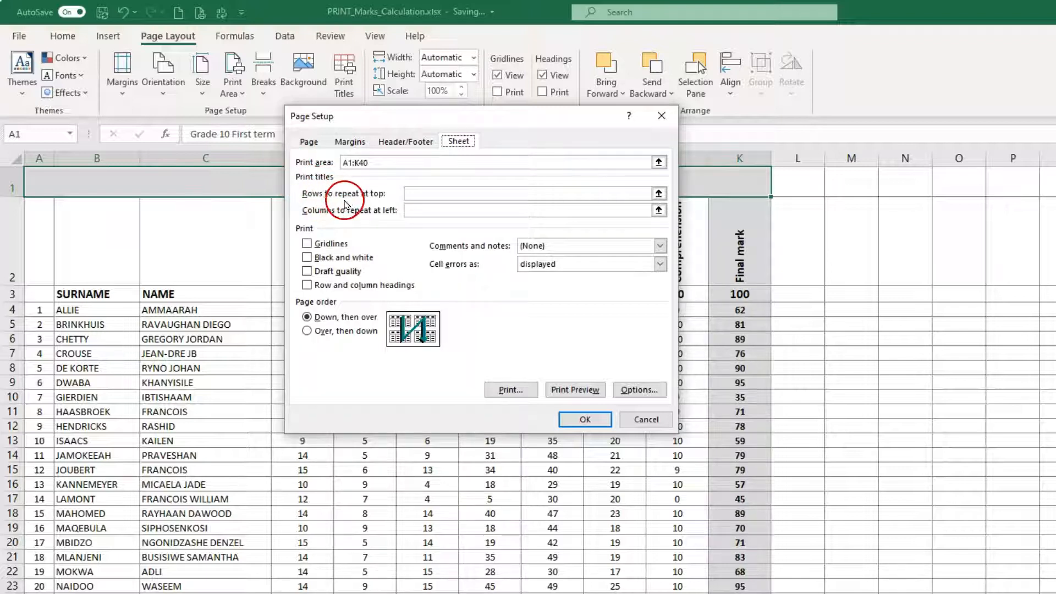
click(472, 212)
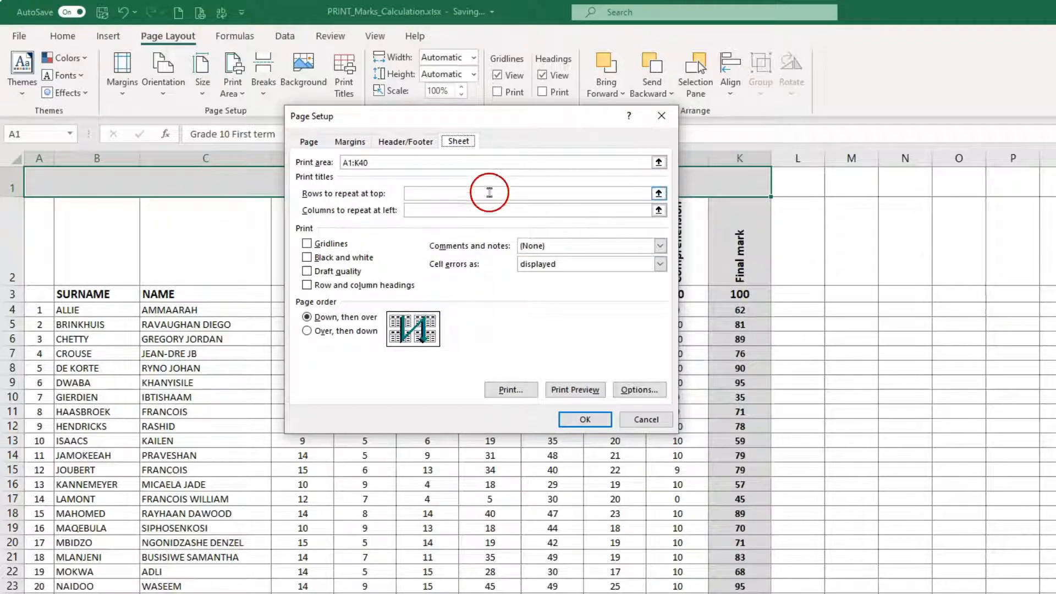
click(489, 193)
click(659, 193)
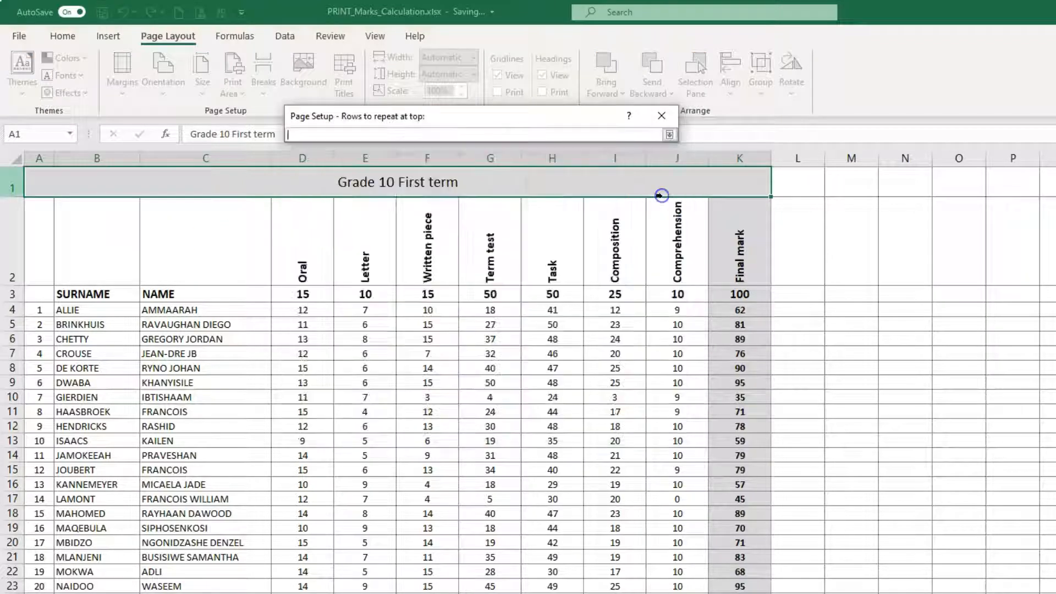
click(11, 245)
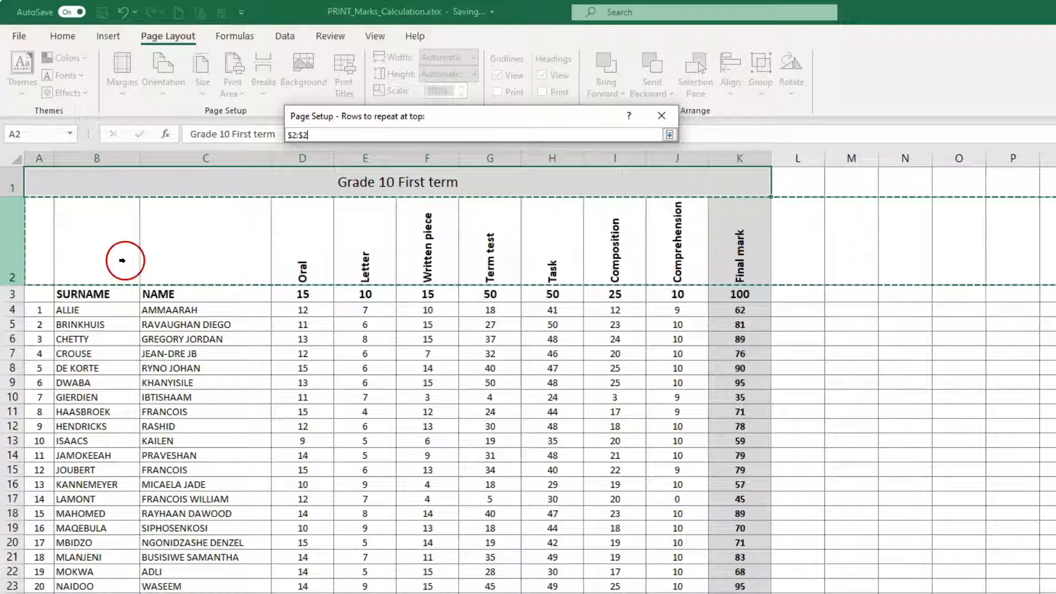
drag(13, 242, 12, 290)
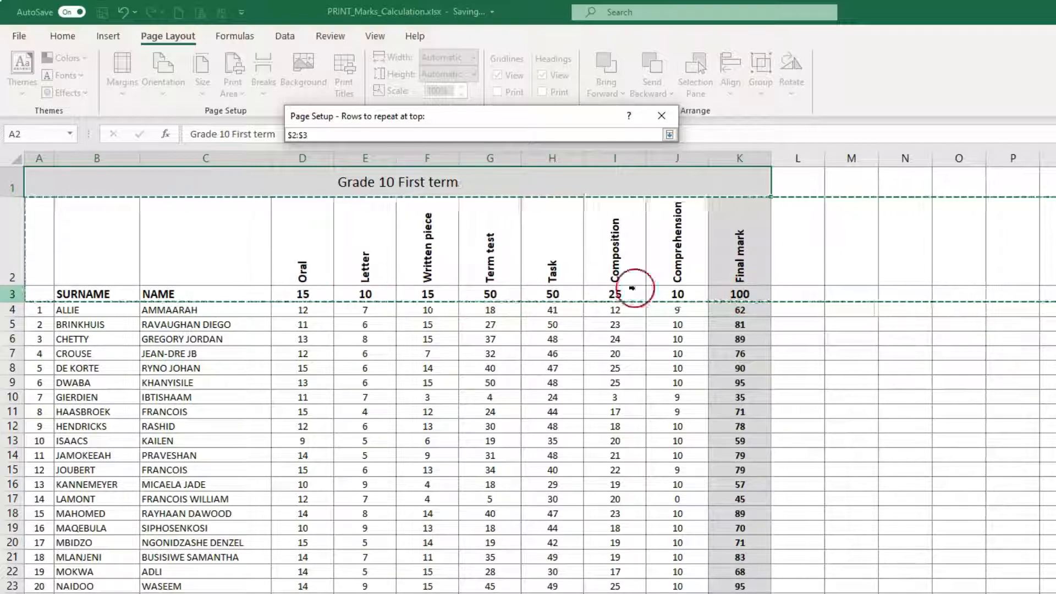
click(669, 135)
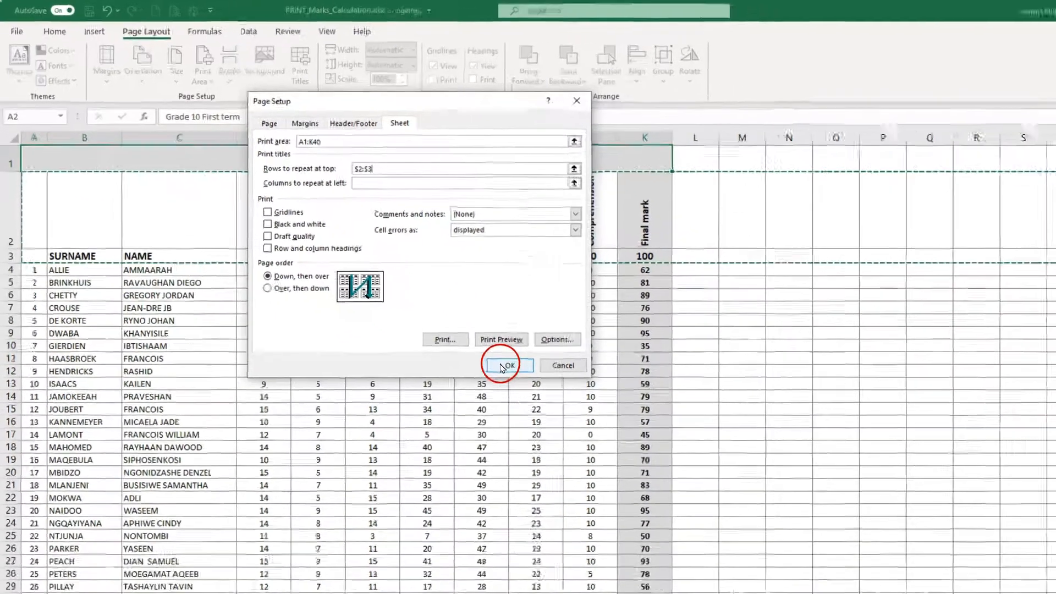
click(502, 366)
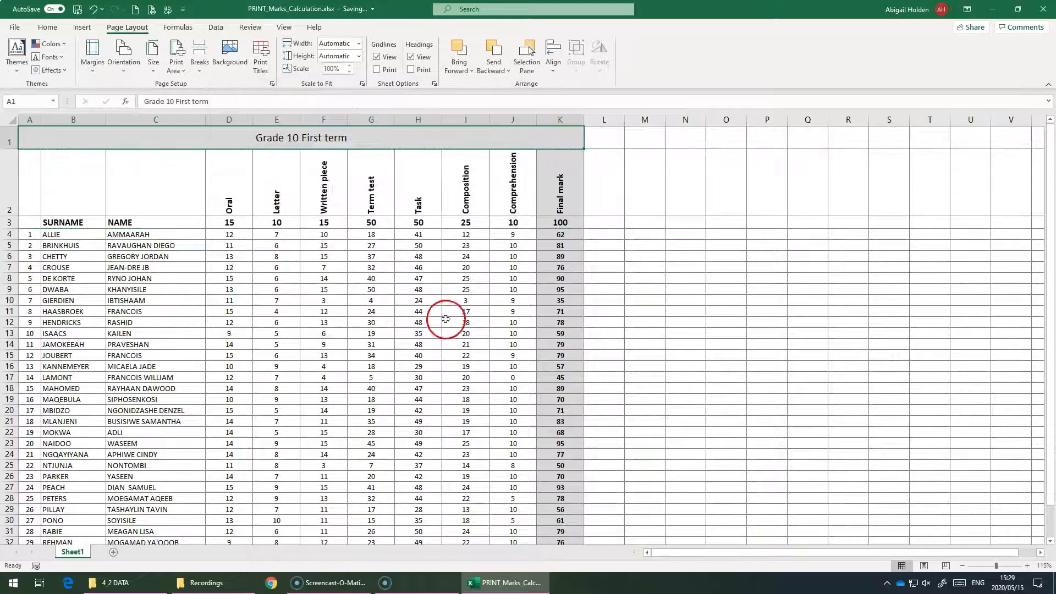
- Open the print preview and compare the headings on both pages of the marks sheet
click(151, 10)
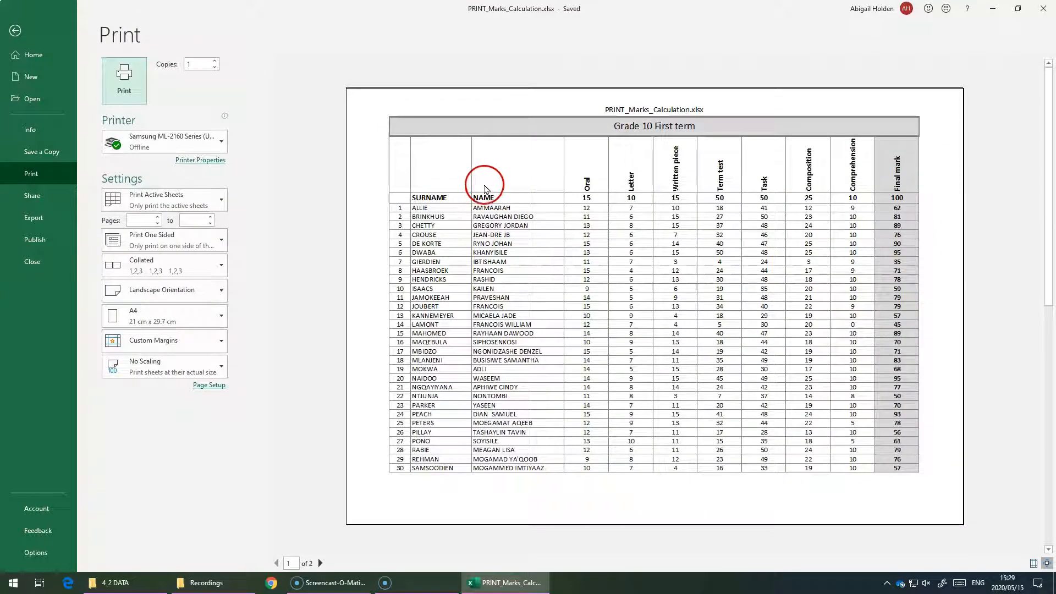
scroll(485, 187, down, 1)
scroll(431, 183, up, 1)
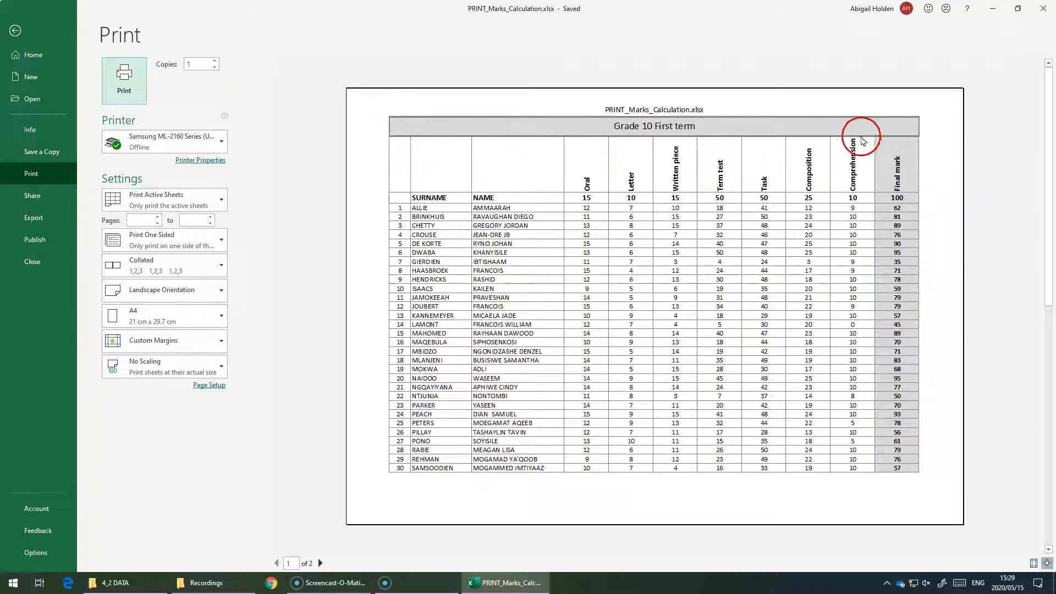
scroll(778, 137, down, 1)
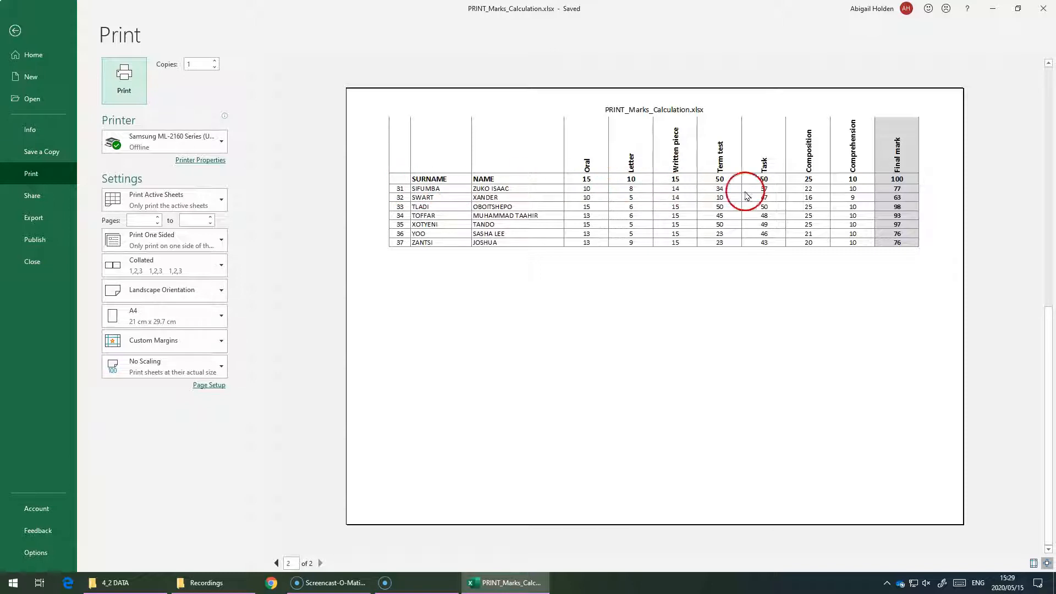
scroll(778, 172, up, 1)
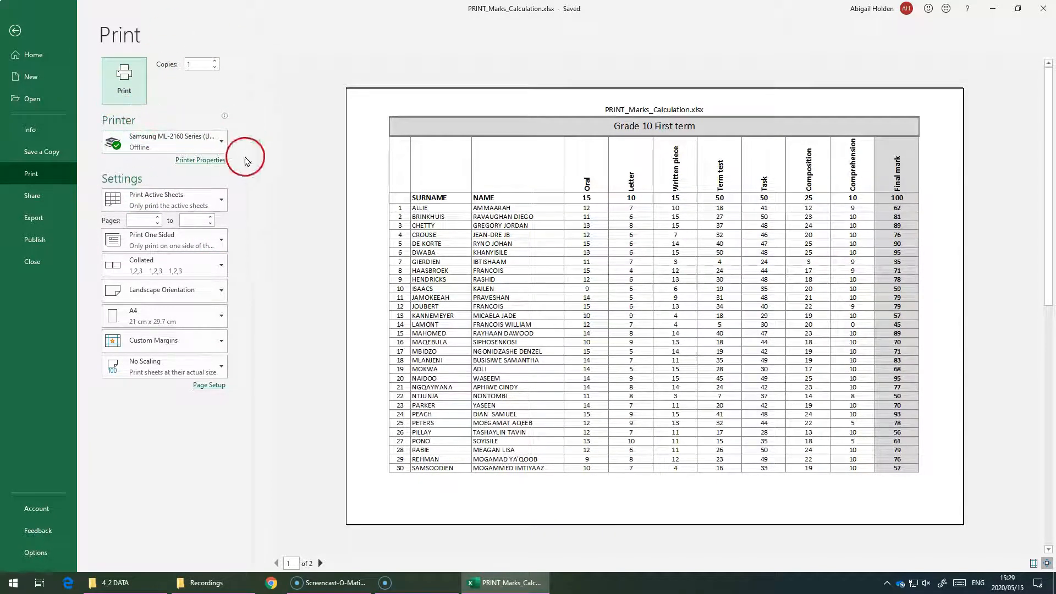
- Review the print options for what to print, one- or two-sided printing, collation and orientation without changing them
click(224, 201)
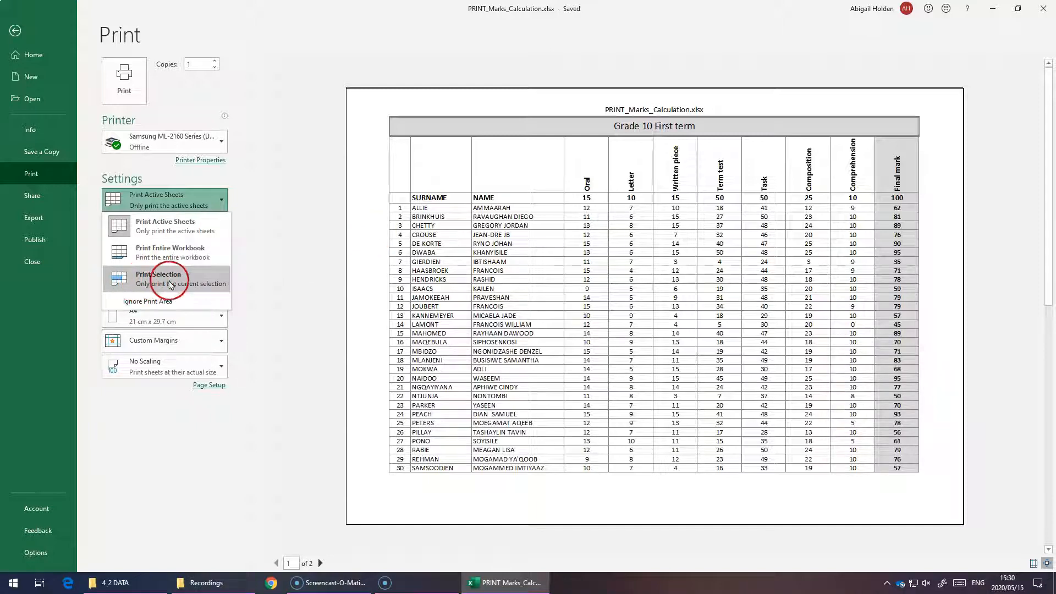
click(261, 290)
click(176, 246)
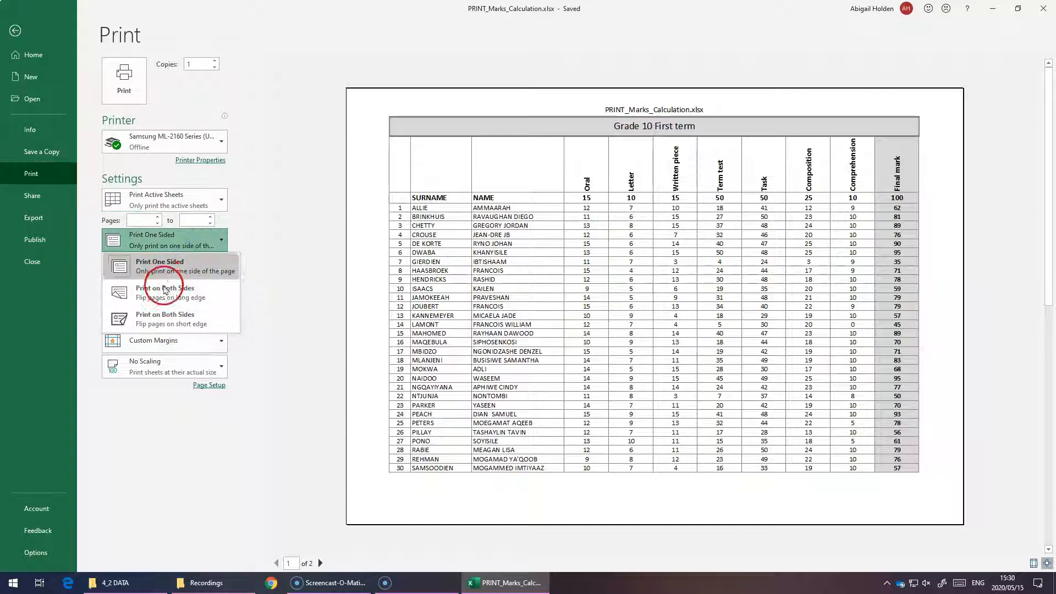
click(255, 242)
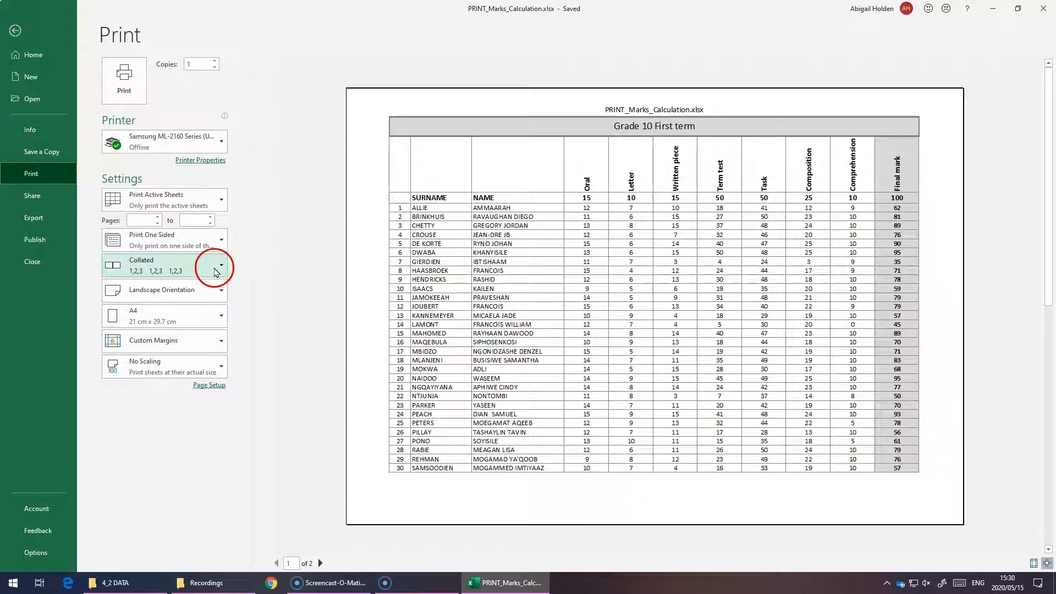
click(215, 268)
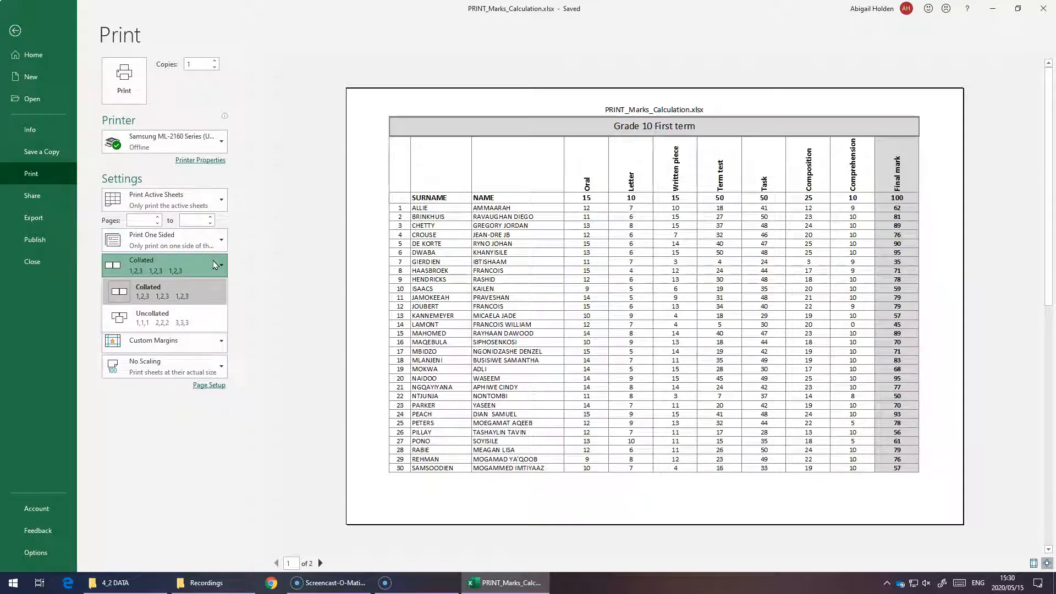
click(214, 264)
click(153, 299)
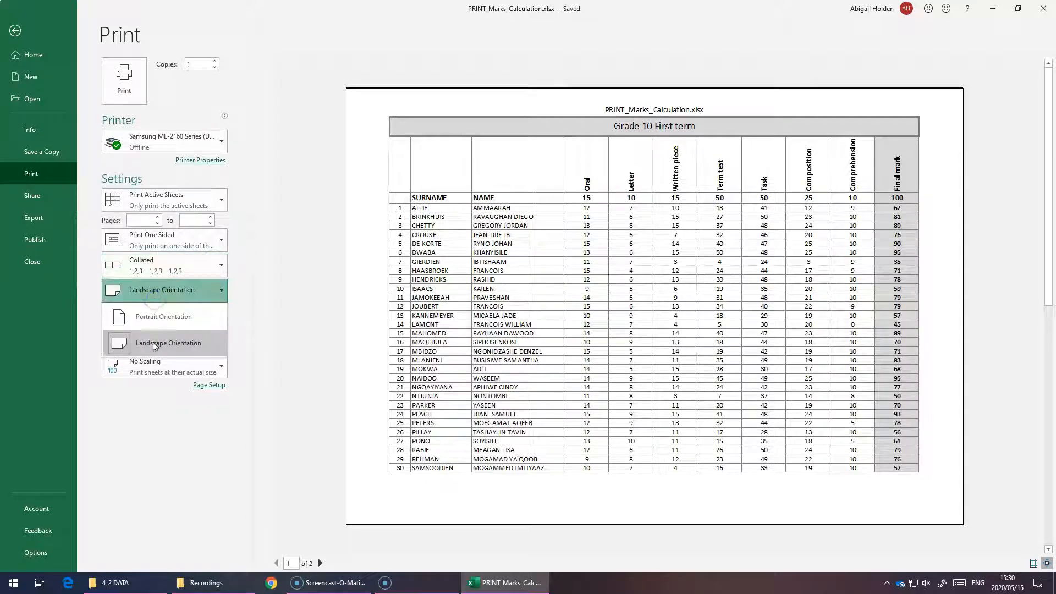
click(242, 318)
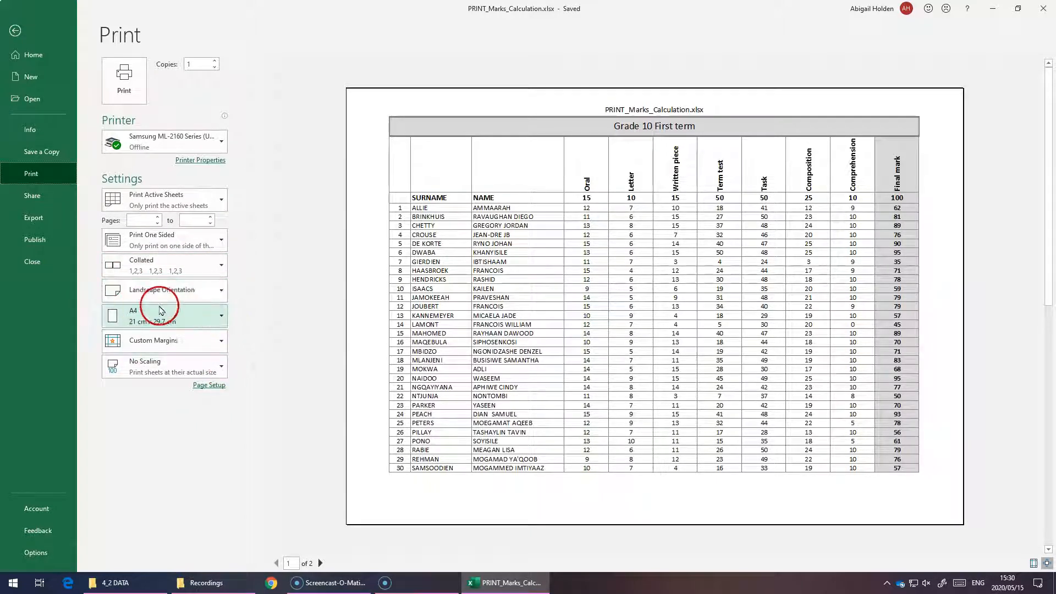
- Try the scaling options Fit Sheet, Fit All Columns and Fit All Rows on One Page, and return the scaling to No Scaling
click(145, 366)
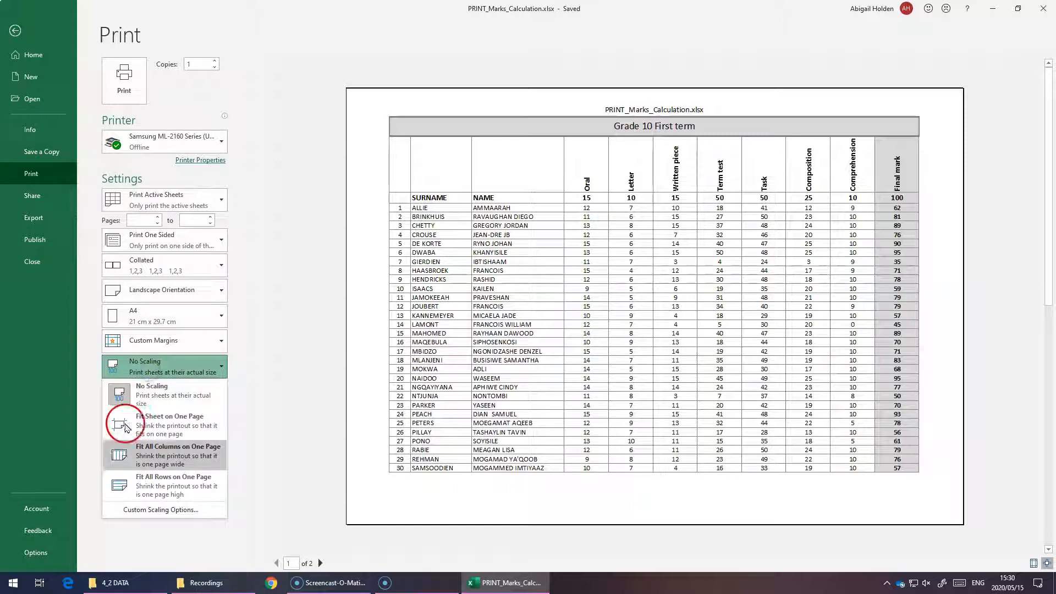
click(151, 431)
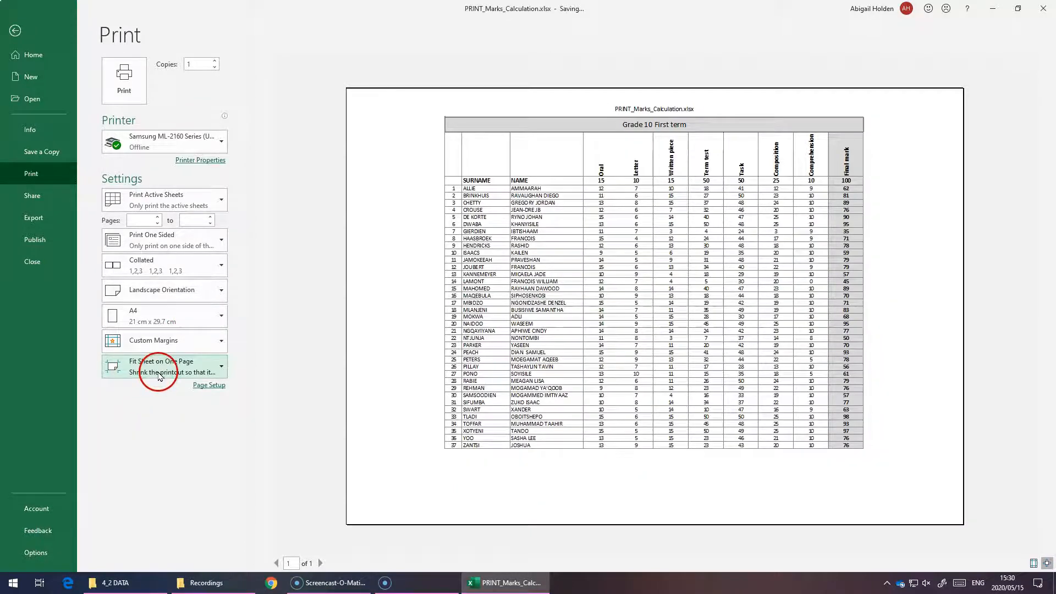
click(157, 373)
click(153, 431)
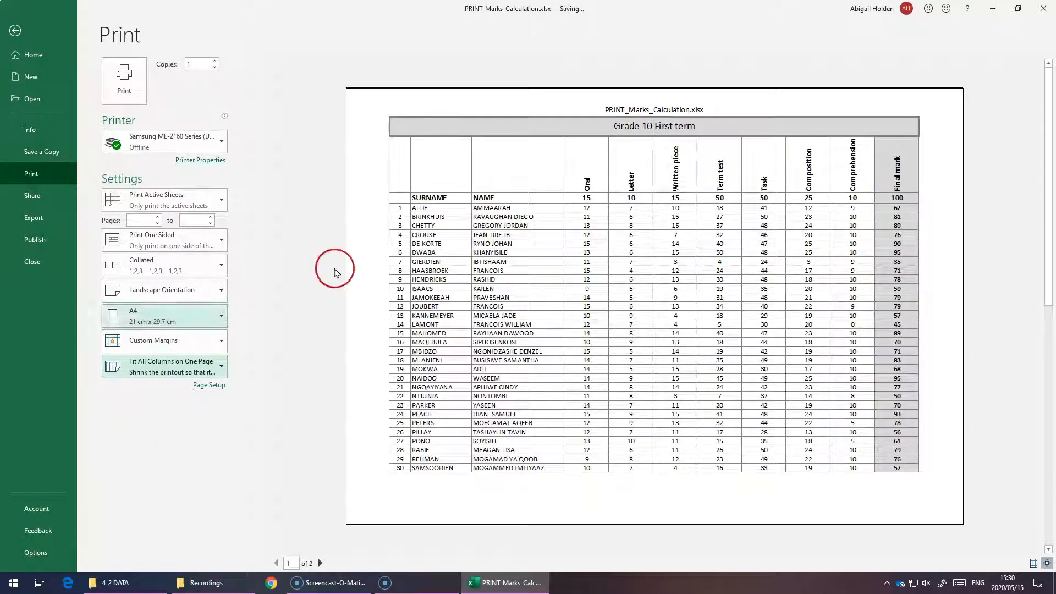
click(157, 374)
click(155, 480)
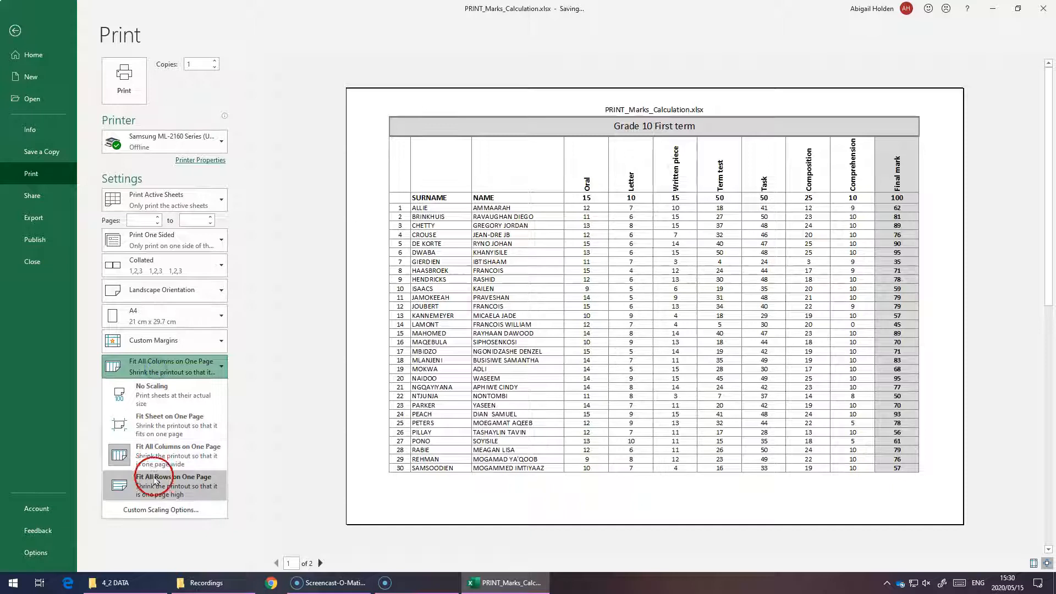
click(159, 377)
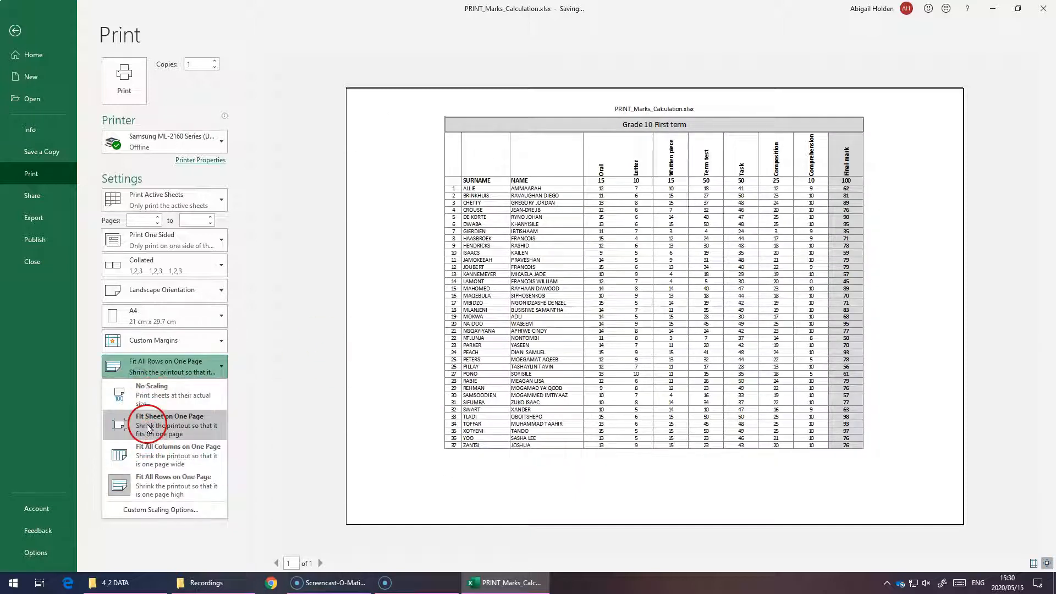
click(155, 388)
- Return to the worksheet and review the Scale to Fit width and height options, leaving both on Automatic
click(13, 32)
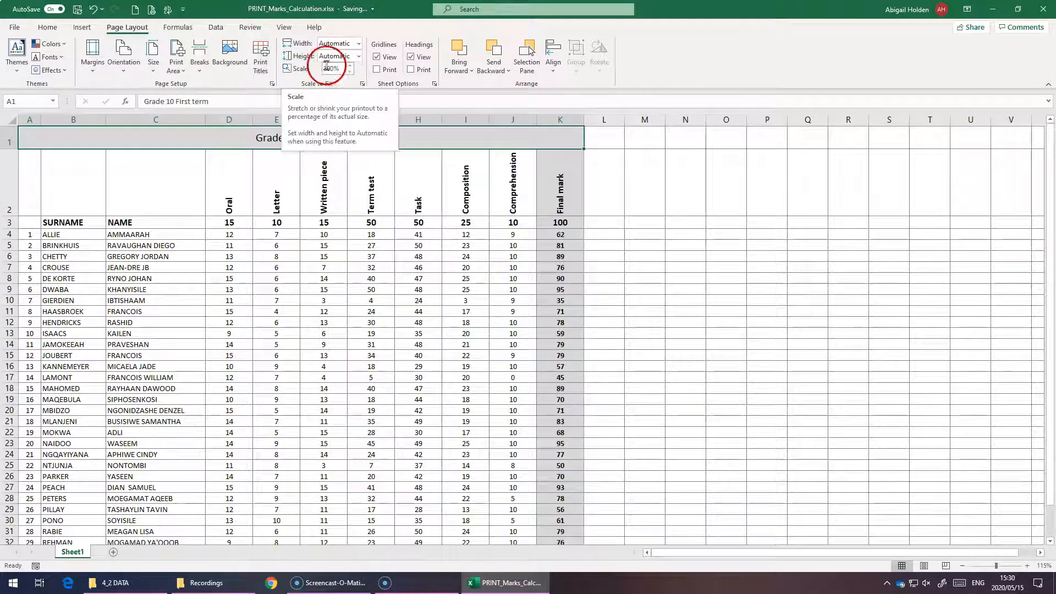
click(359, 43)
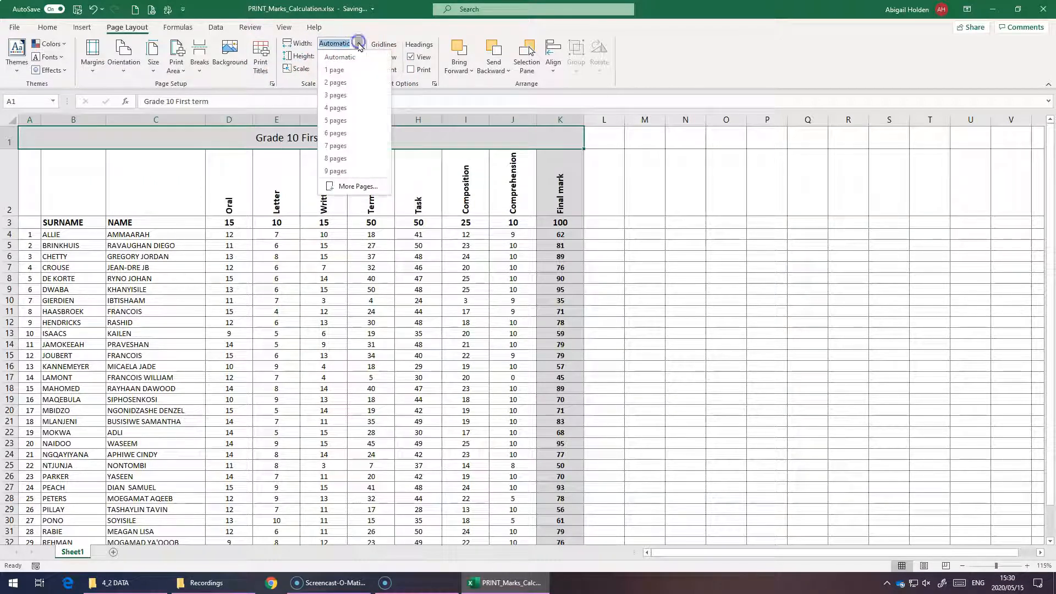
click(364, 34)
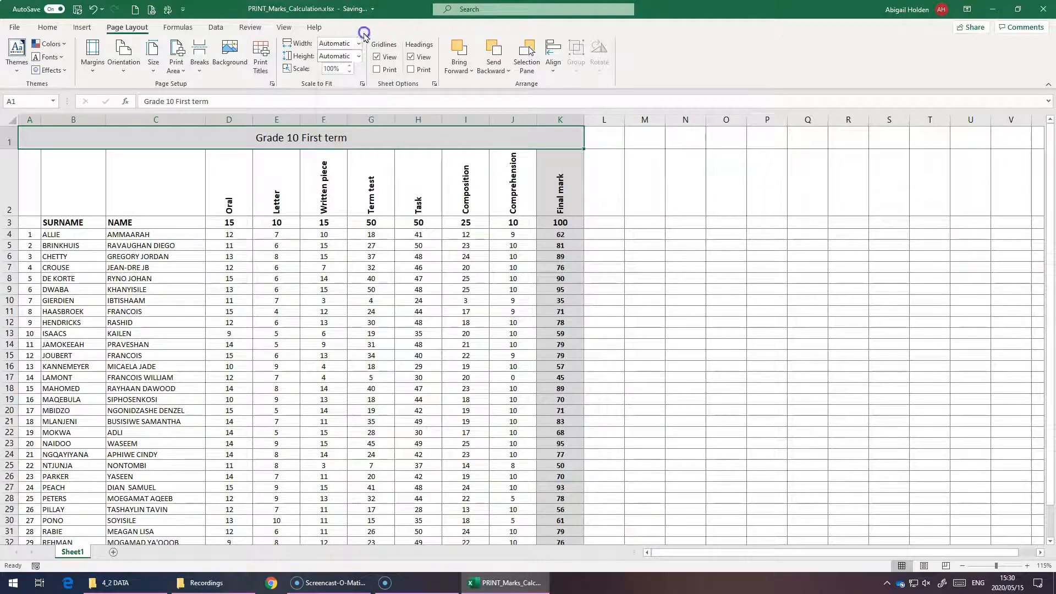
click(361, 57)
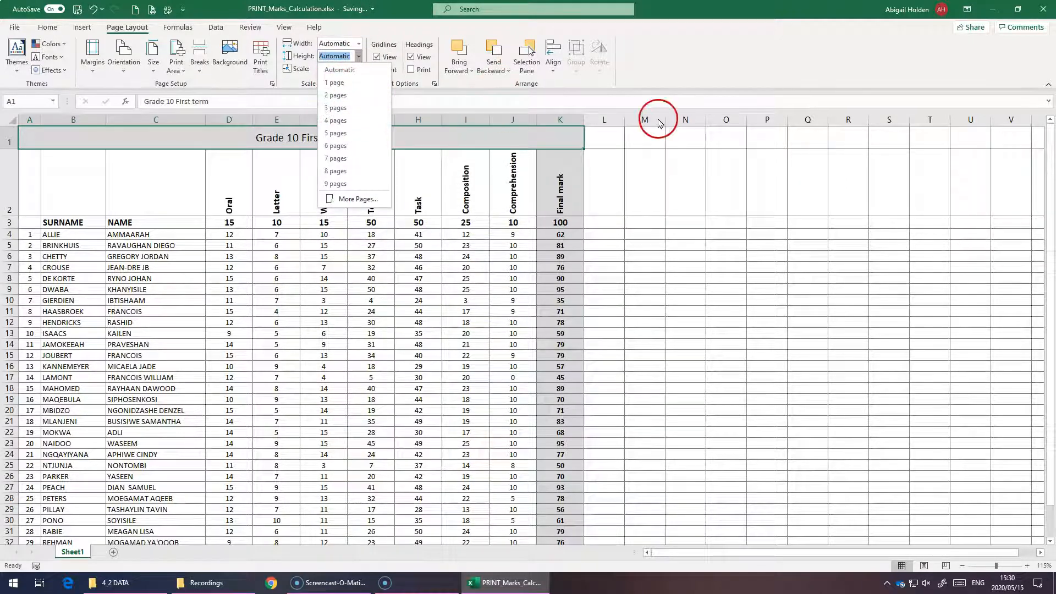
click(638, 57)
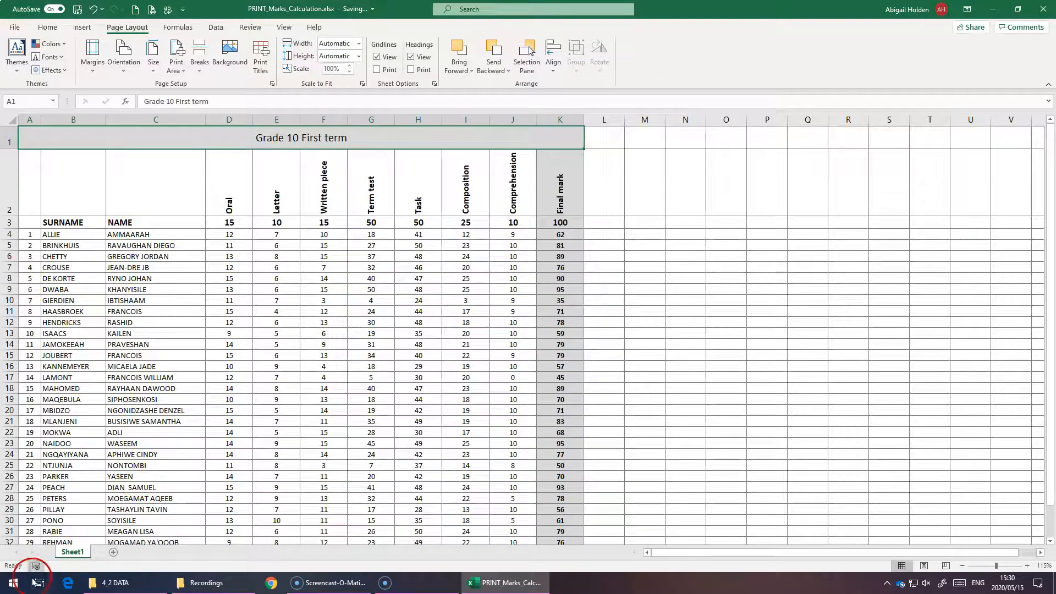